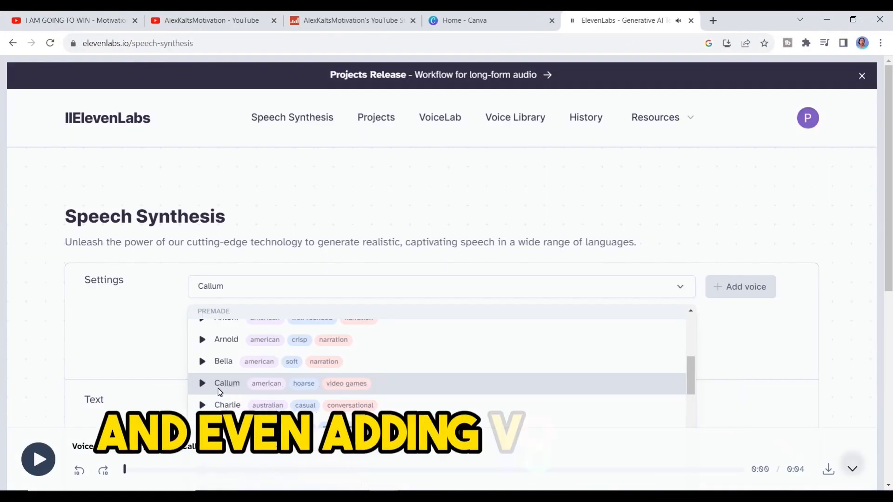
Step: Select the premade Callum voice in the speech synthesis settings
click(223, 383)
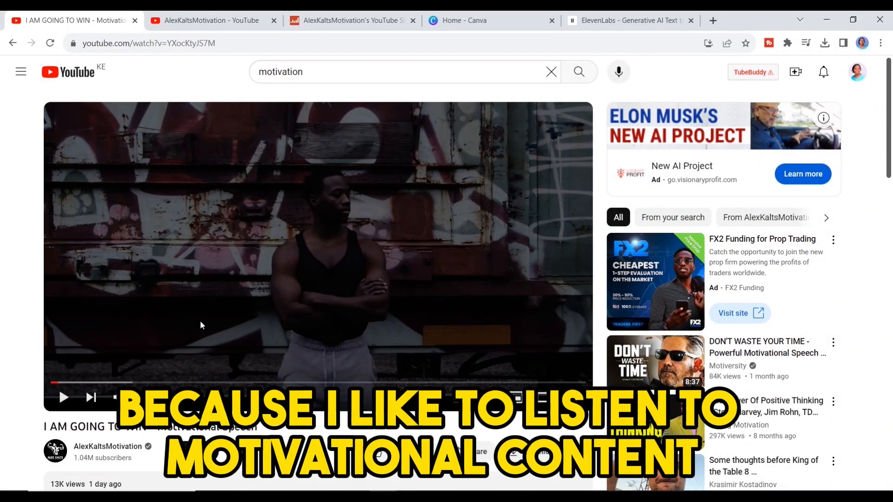
Step: Review the AlexKaltsMotivation channel's estimated earnings on Social Blade and return to the channel's motivational video on YouTube
click(350, 13)
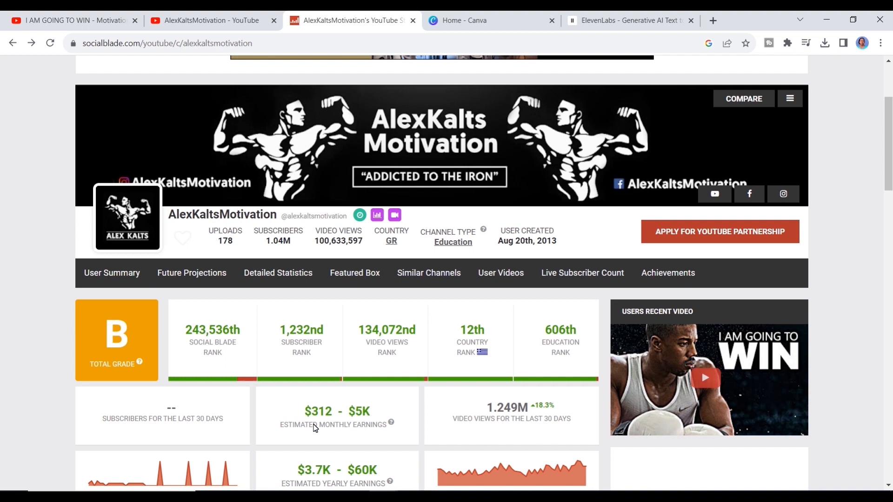
click(49, 21)
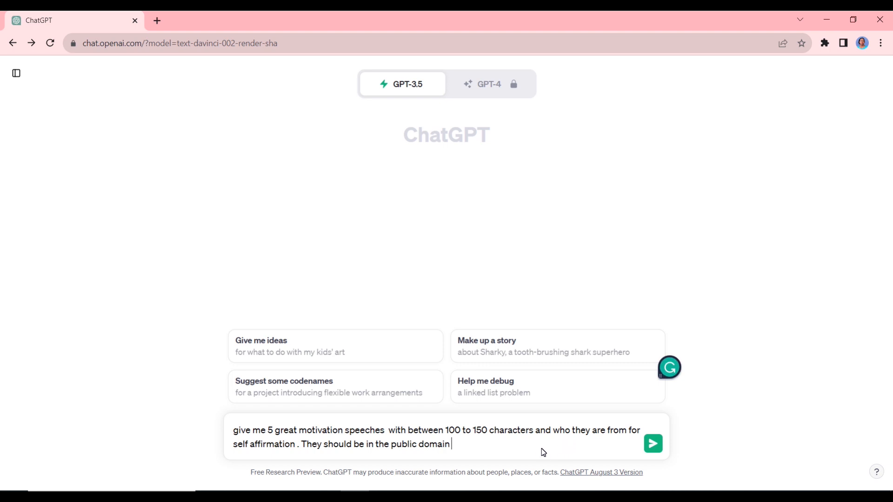
Step: Ask ChatGPT for 5 great public-domain motivation speeches of 100 to 150 characters and copy the "Believe in yourself" quote
click(652, 443)
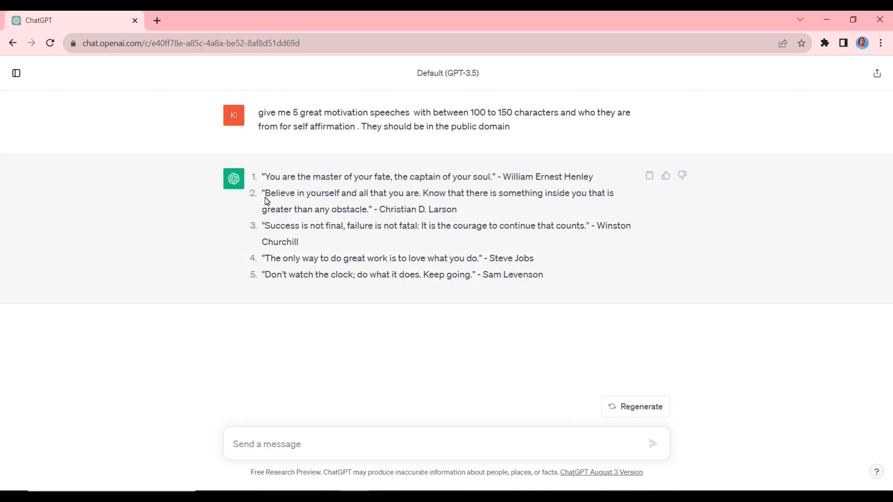
drag(268, 198, 372, 213)
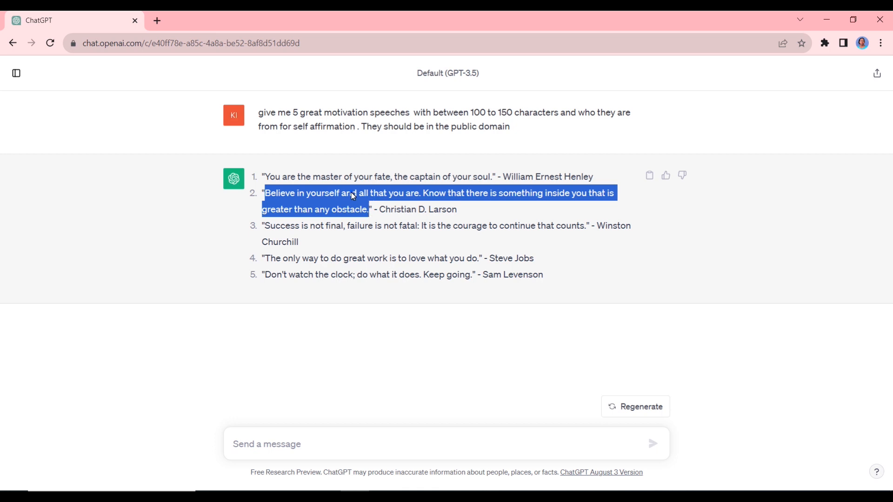
right_click(353, 196)
click(374, 201)
Step: Switch to ElevenLabs speech synthesis, preview the Adam and Callum premade voices, and select Callum
click(651, 23)
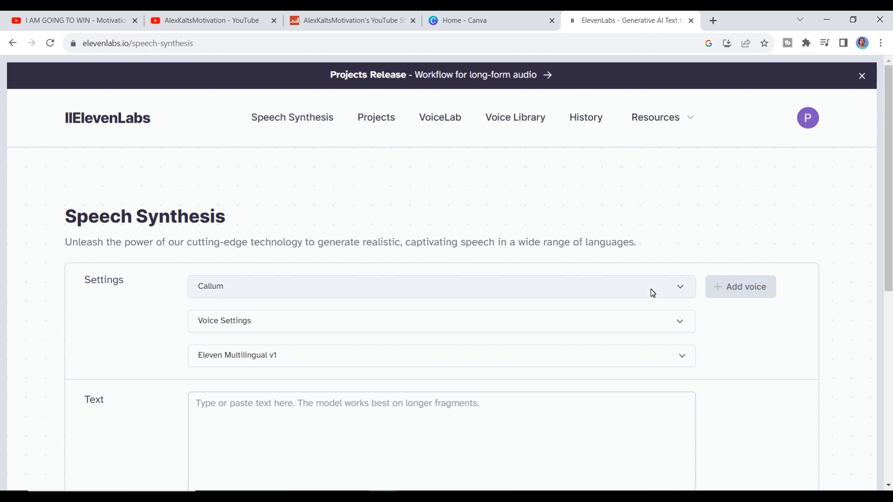
click(671, 284)
mouse_move(687, 322)
mouse_down()
mouse_move(693, 393)
mouse_move(693, 335)
mouse_move(697, 361)
mouse_up()
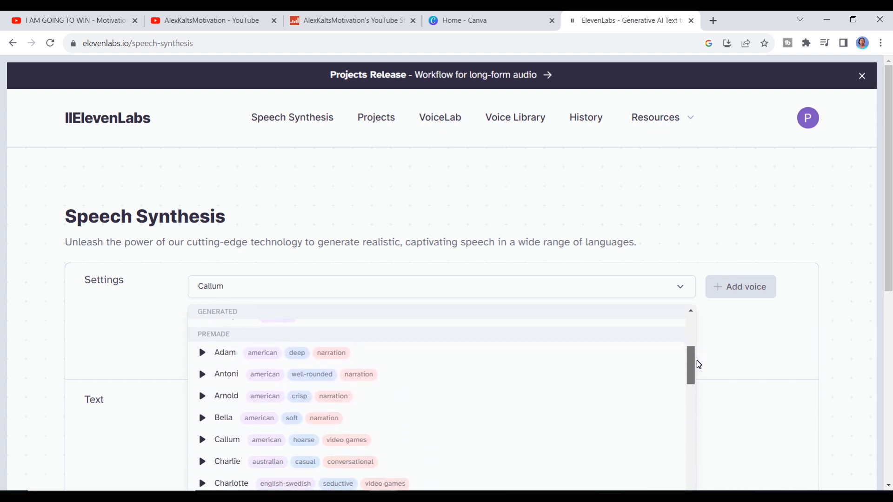
click(203, 353)
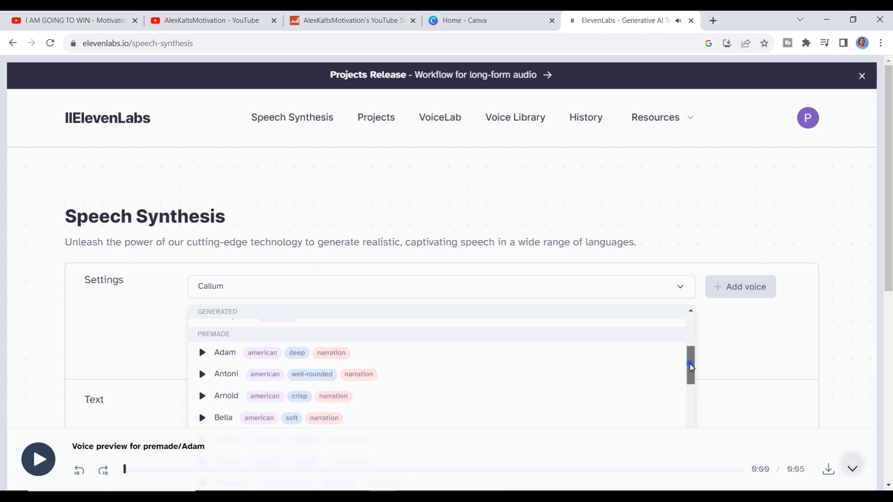
scroll(690, 364, down, 2)
click(202, 383)
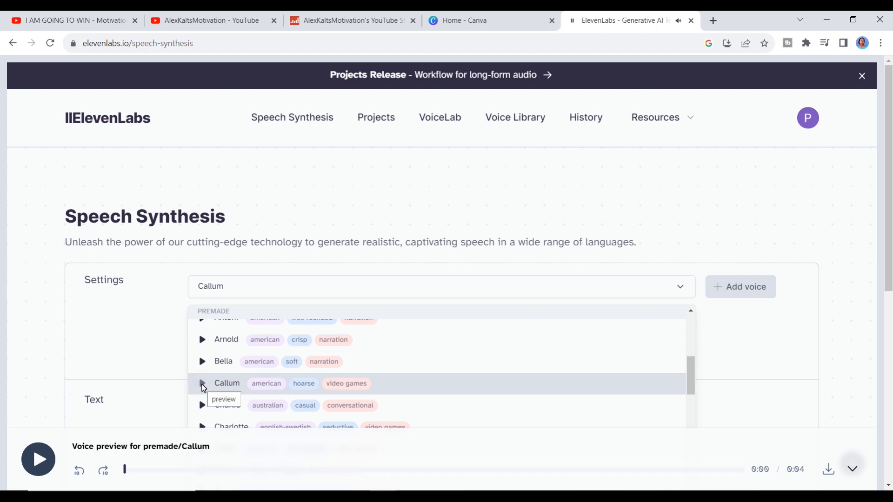
click(224, 384)
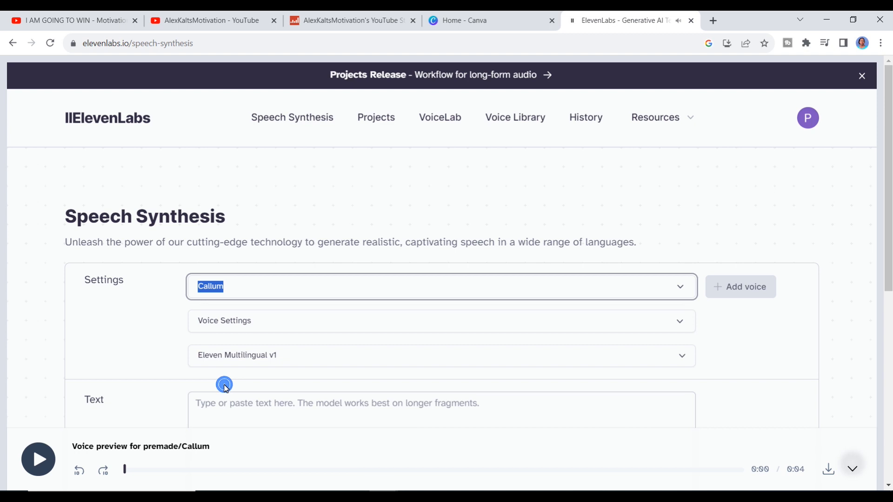
Step: Expand the voice settings and paste the copied "Believe in yourself" quote as the speech text
click(677, 324)
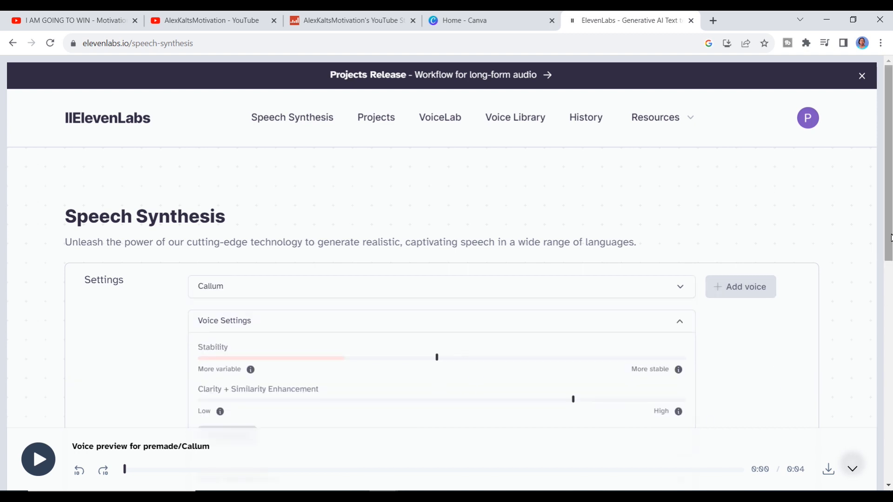
scroll(446, 242, down, 1)
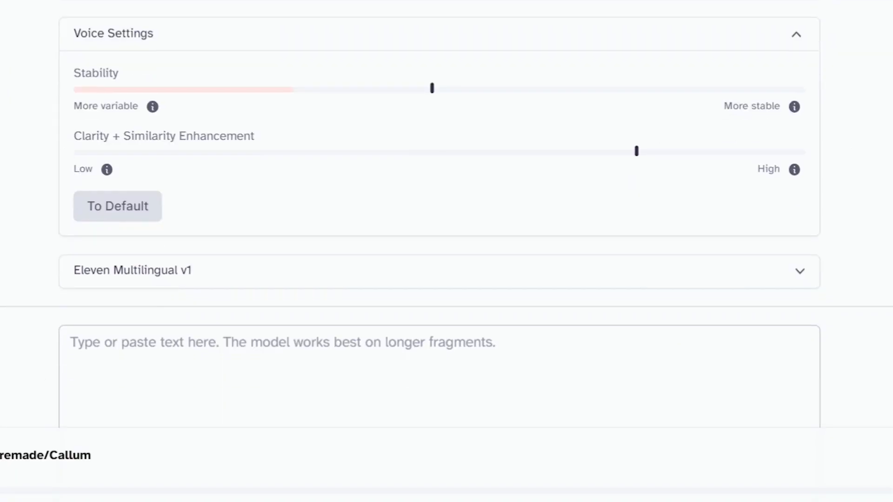
scroll(402, 262, down, 2)
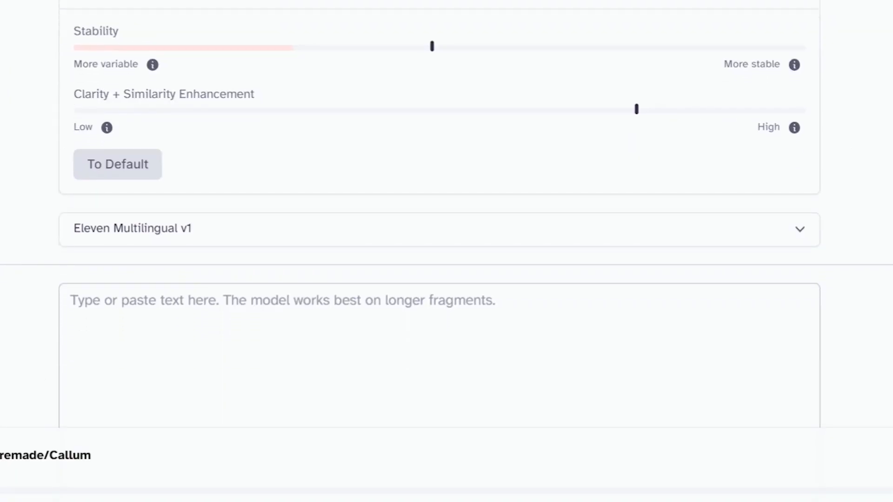
click(109, 286)
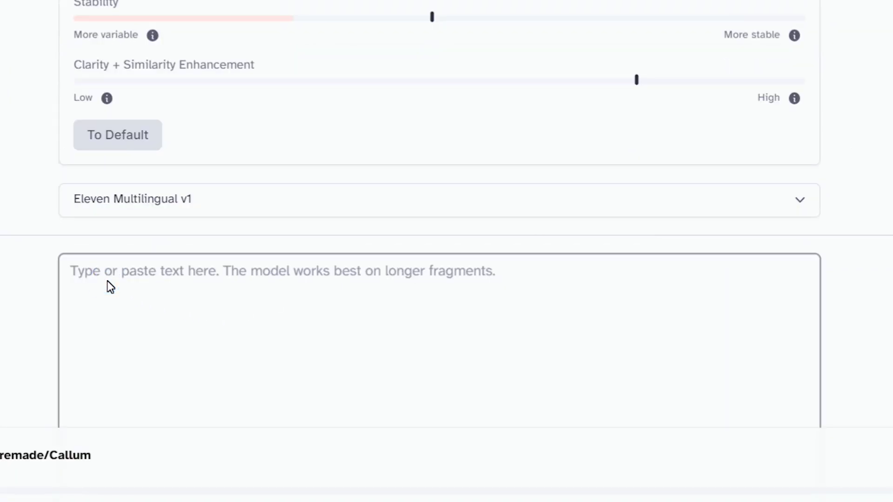
key(ctrl+v)
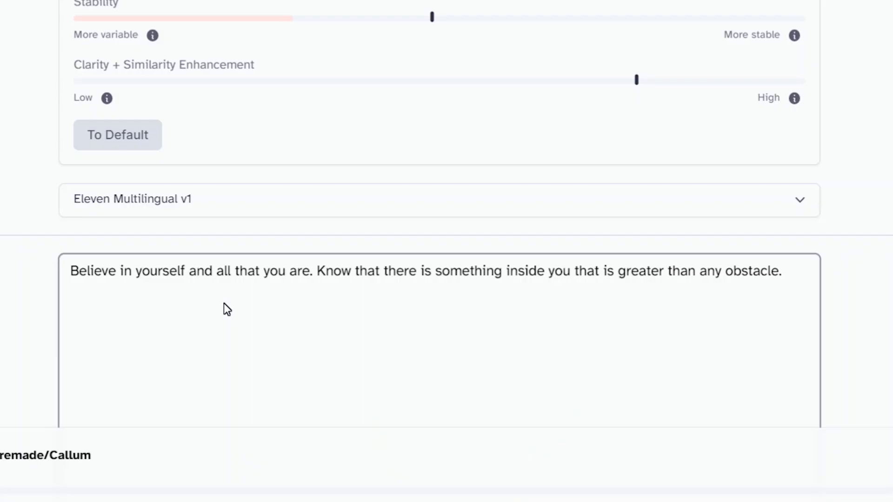
Step: Insert dash pauses in the quote: "--" after "yourself", "-----" before "Know" and "--" before "that is greater"
click(189, 274)
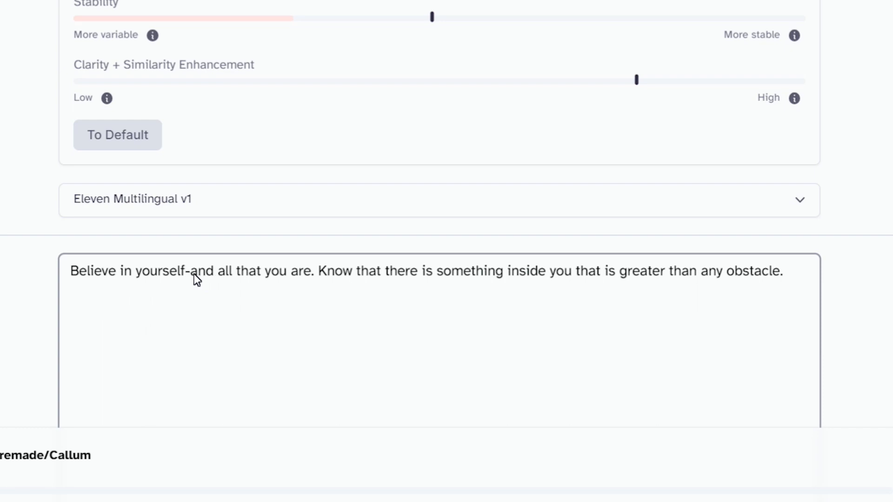
text(-)
text(-----)
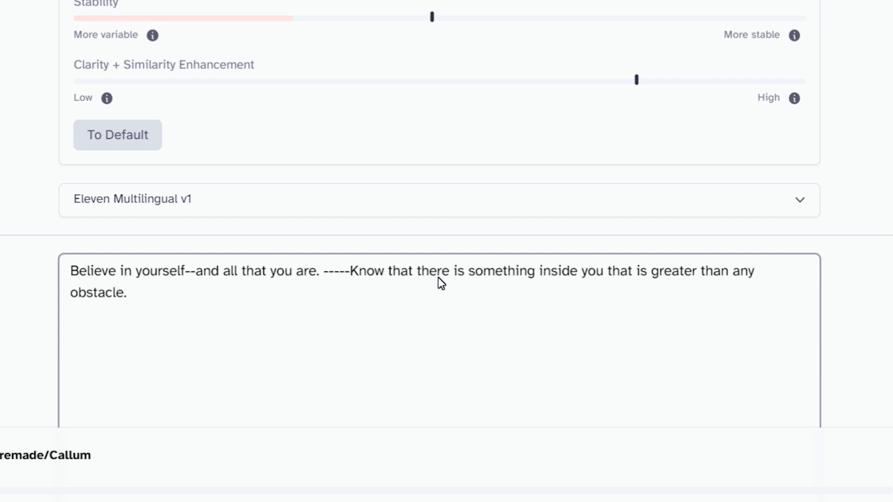
text(--)
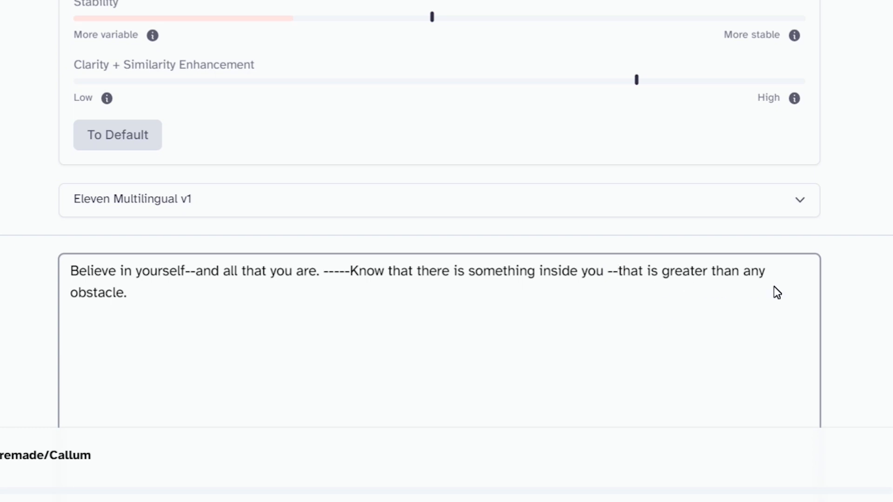
Step: Generate the Callum voiceover from the quote and download the audio
click(462, 368)
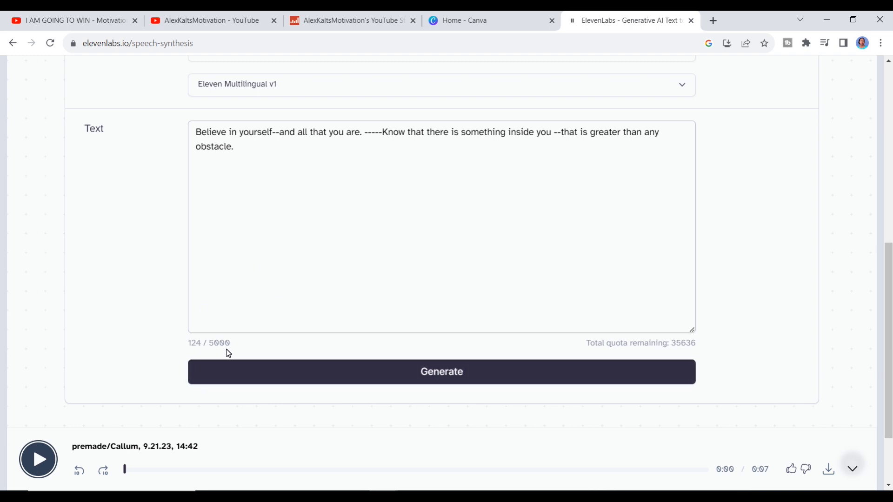
click(828, 470)
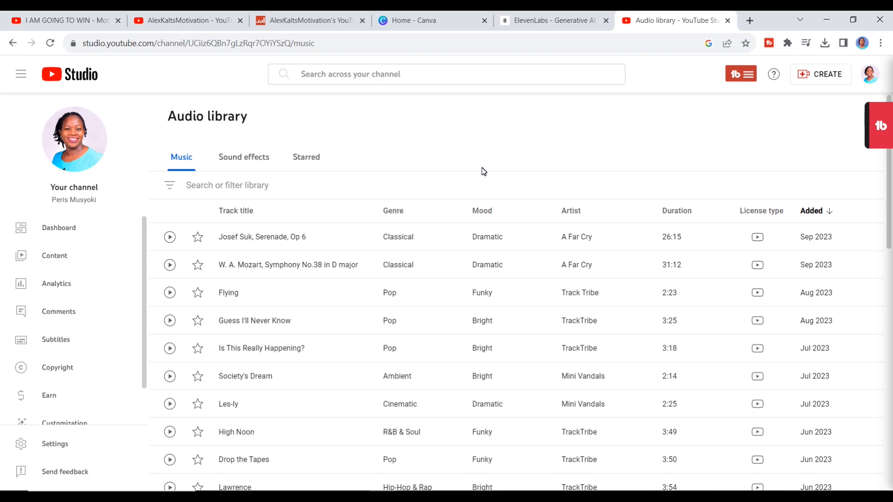
Step: Filter the audio library music by Attribution not required, genre Cinematic and mood Inspirational
click(206, 187)
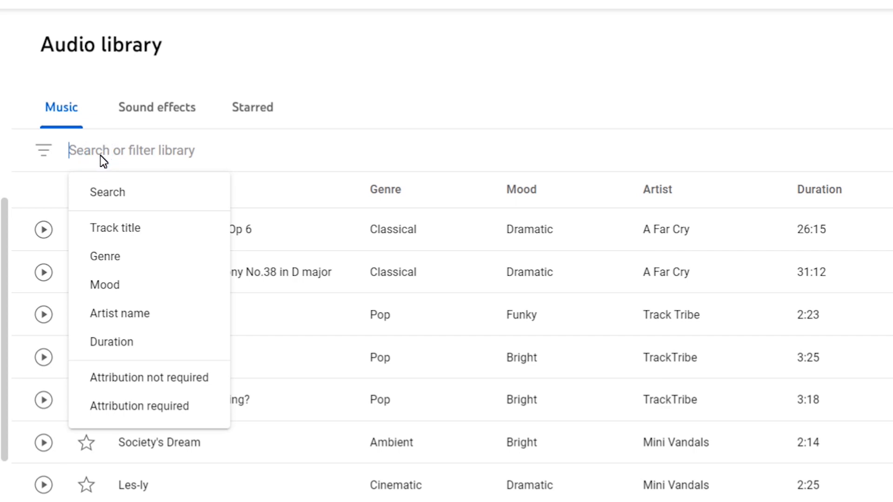
click(113, 382)
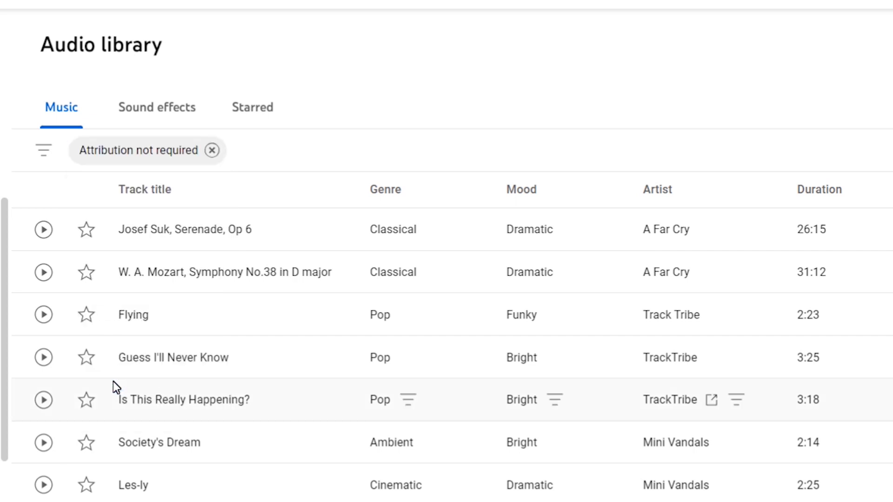
text(c)
click(299, 274)
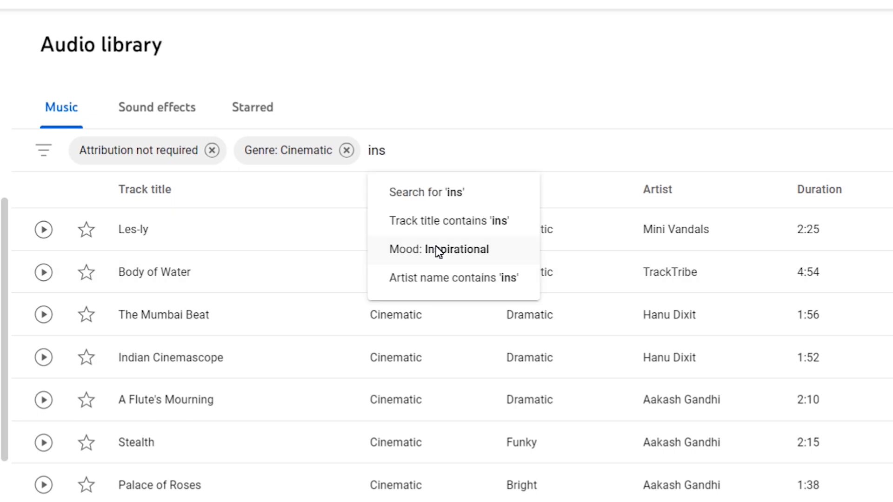
click(436, 245)
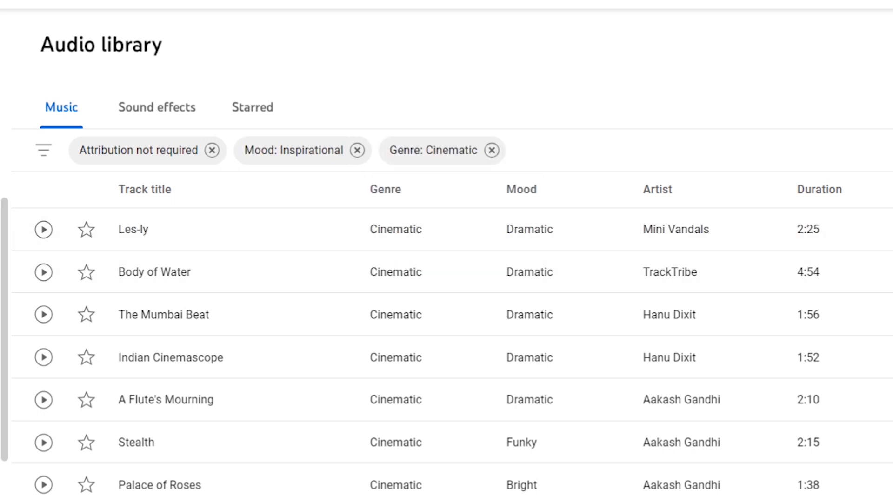
Step: Listen to the tracks "Snowy Peaks pt I" and "No.4 Piano Journey", and stop the playback
click(43, 229)
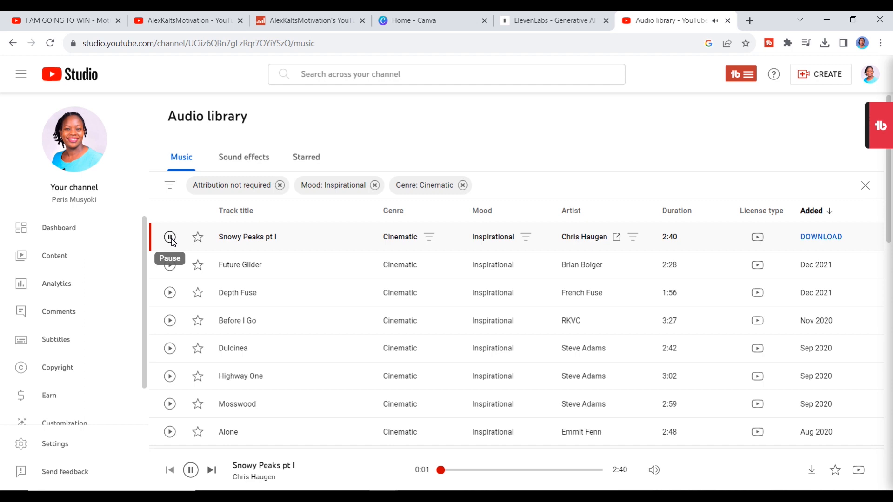
scroll(610, 322, down, 2)
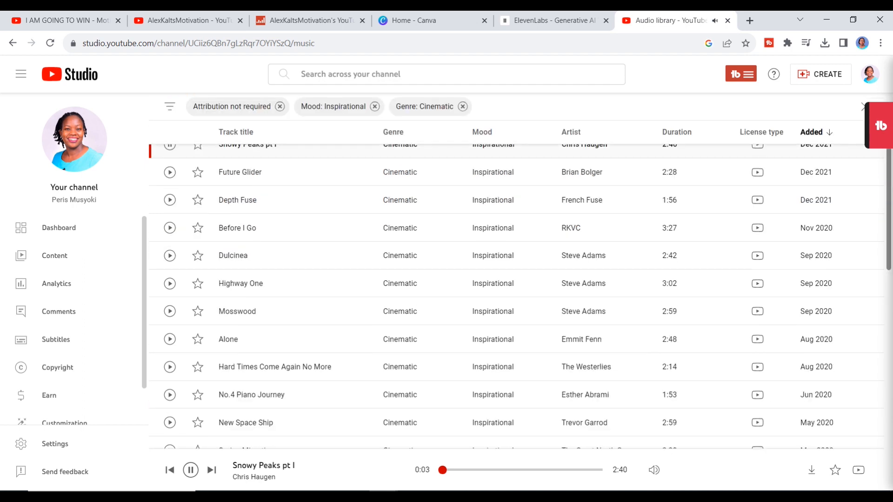
click(169, 395)
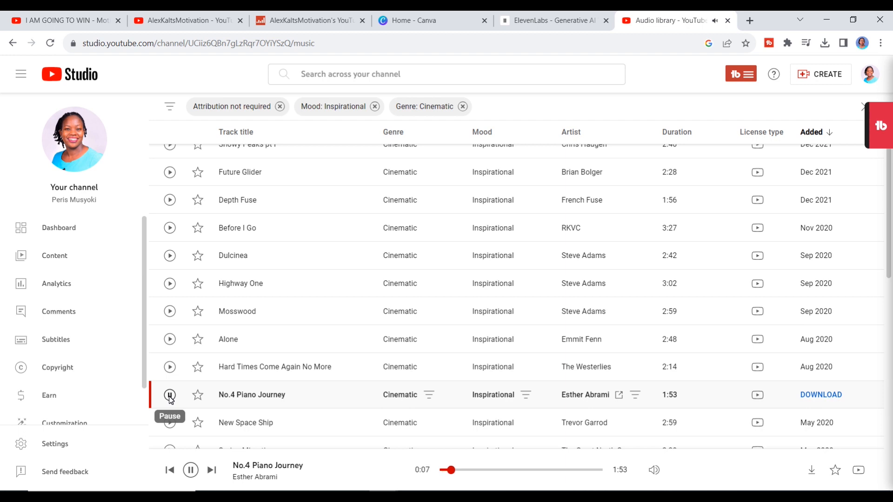
click(170, 396)
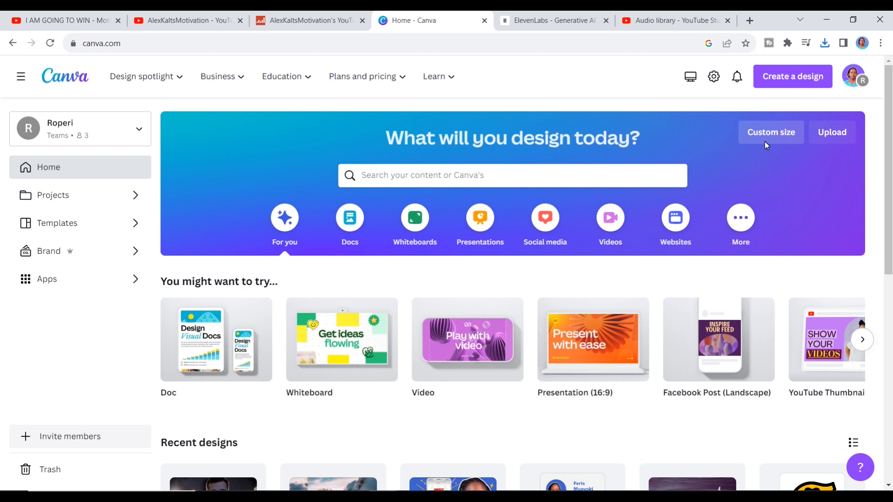
Step: Search the design types for "youtube video" and create a new YouTube Video design
click(793, 79)
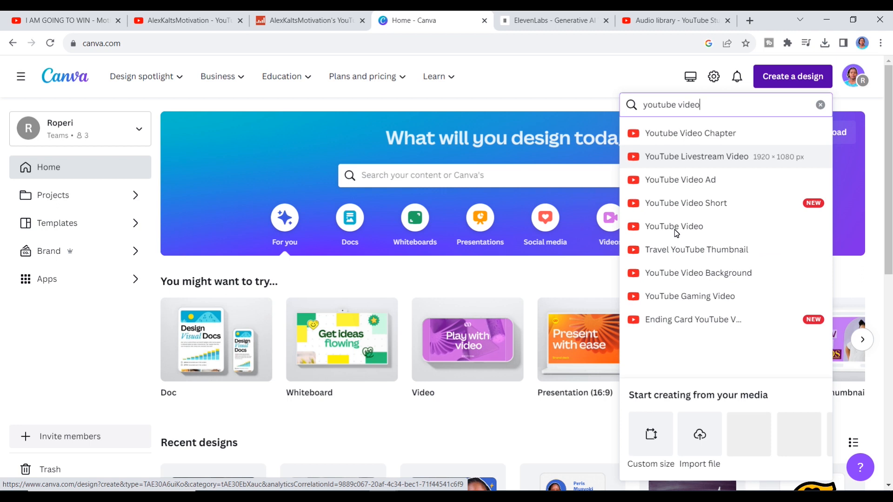
click(675, 229)
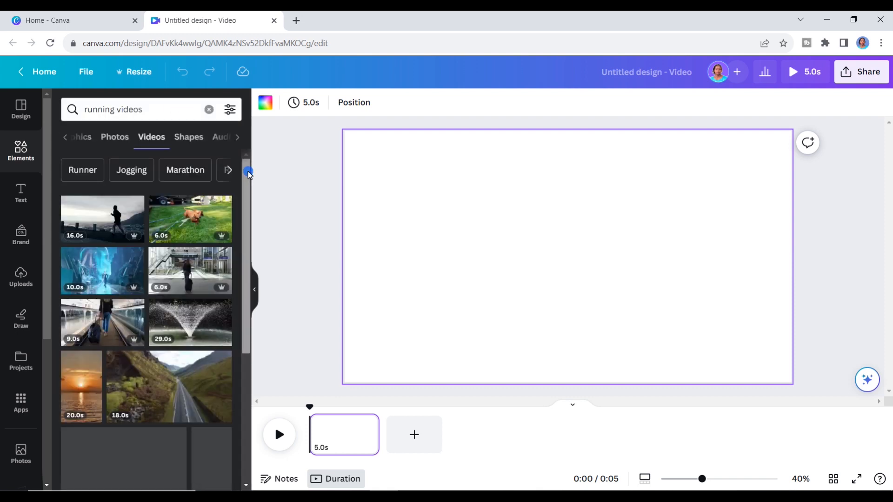
Step: Add the 16-second clip of the silhouetted runner from the "running videos" results and set it as the page background
scroll(248, 185, down, 1)
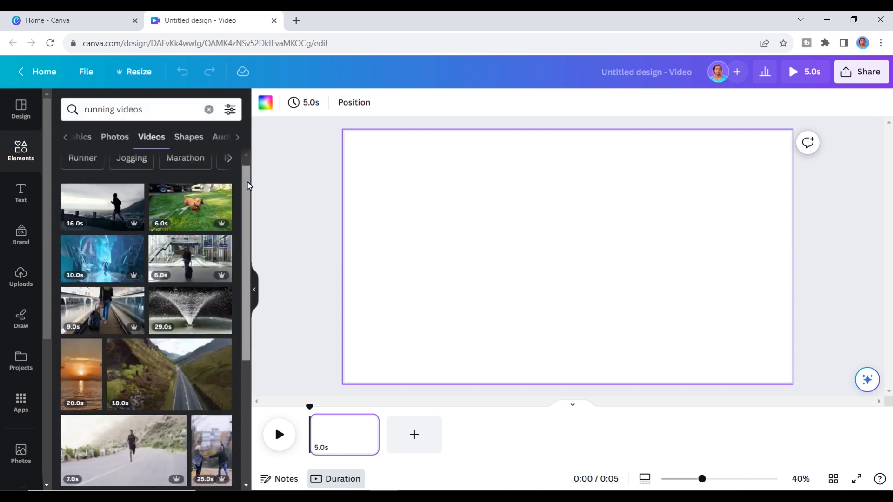
scroll(247, 184, down, 2)
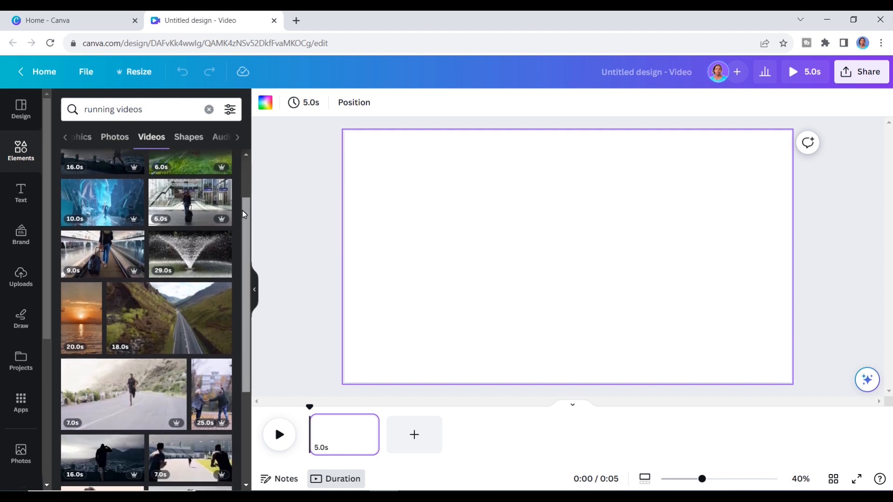
scroll(153, 219, up, 3)
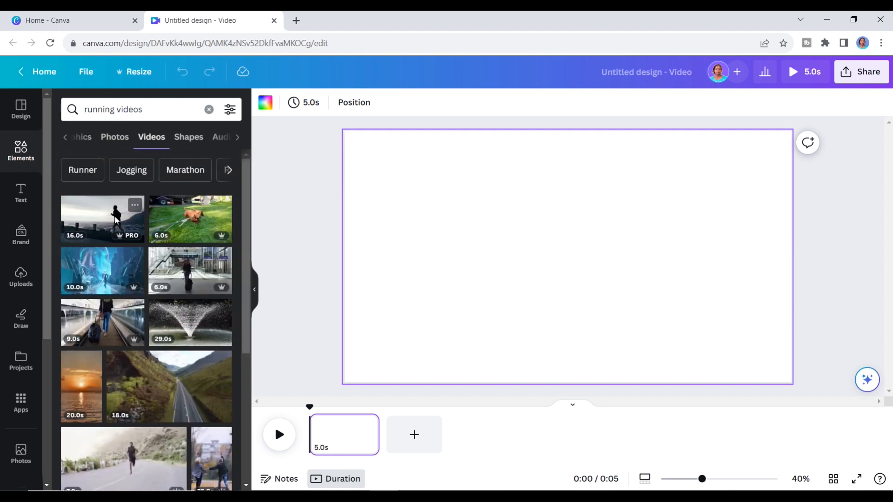
click(116, 219)
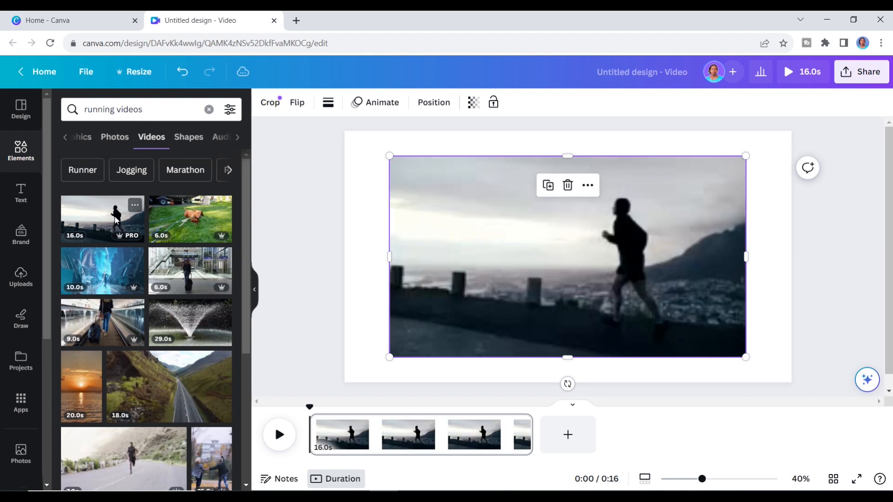
right_click(506, 229)
click(560, 449)
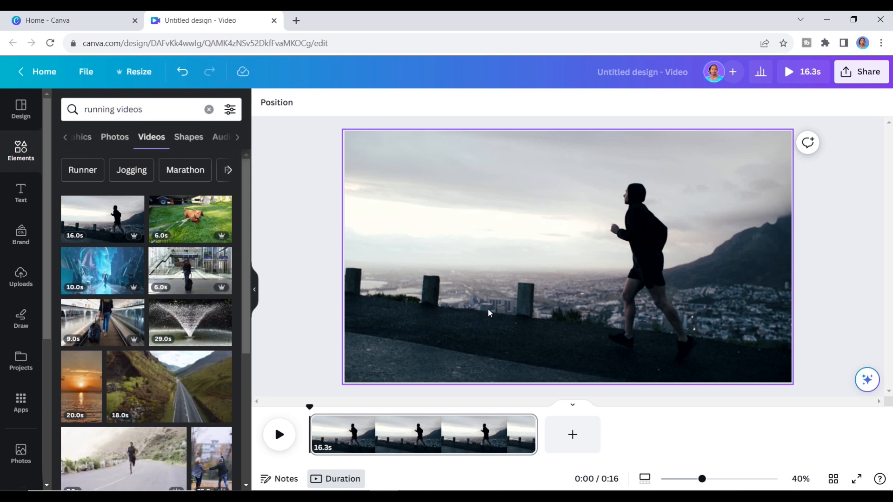
Step: Add a square over the runner clip, fill it black and make it semi-transparent
click(534, 218)
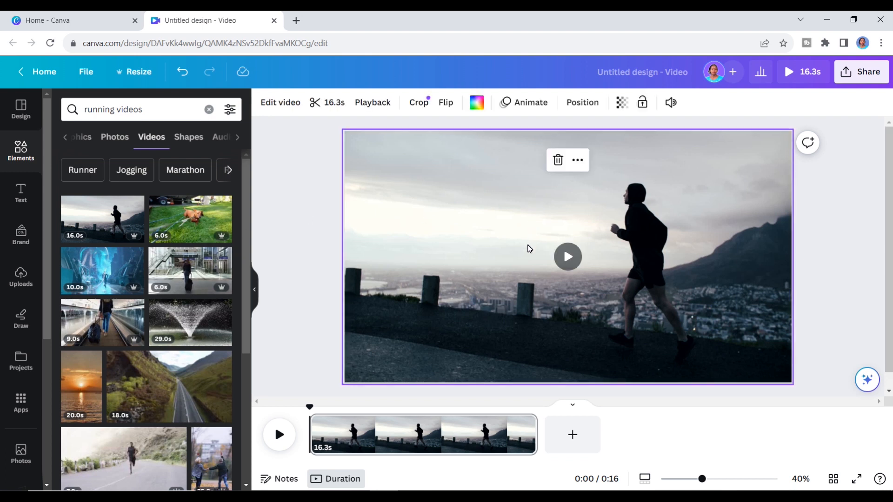
key(r)
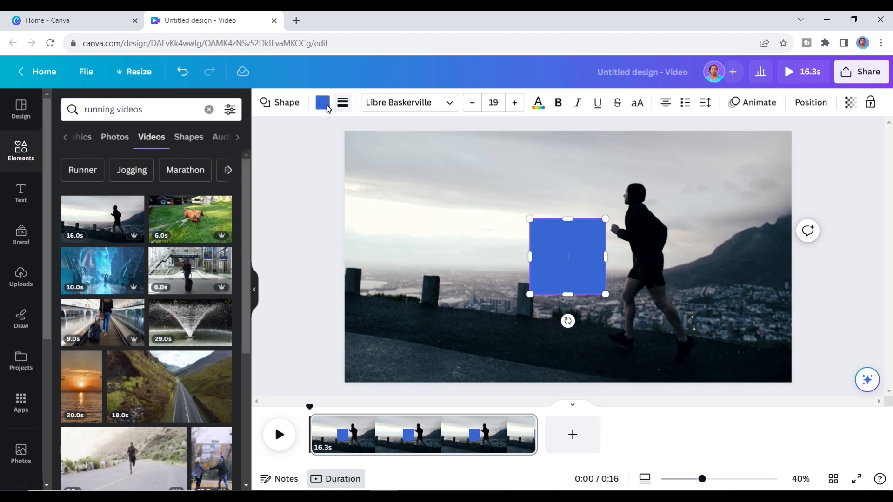
click(326, 104)
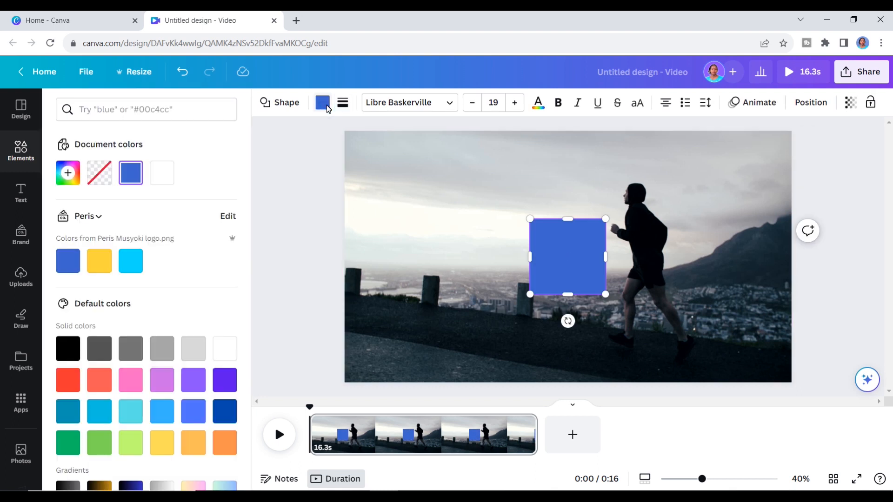
click(68, 348)
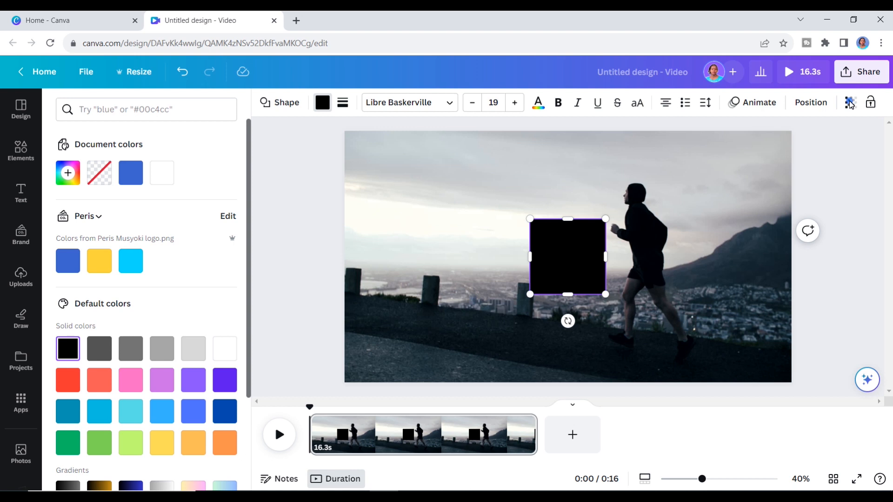
click(850, 103)
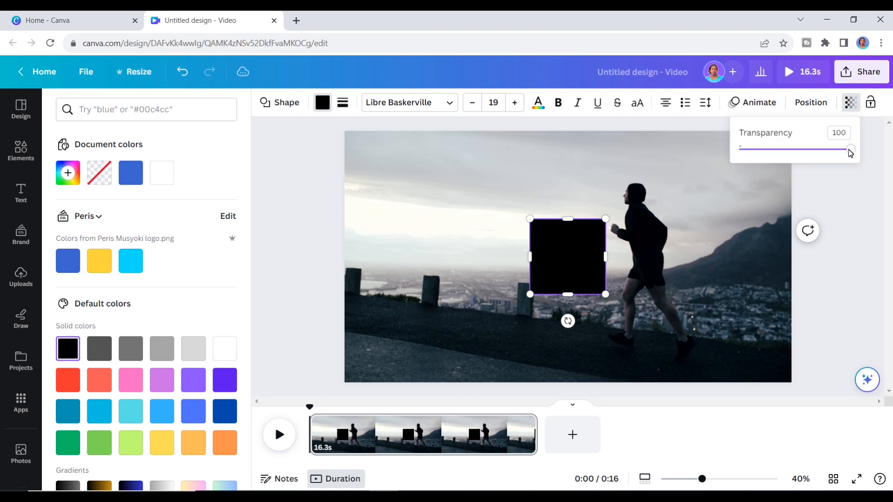
drag(850, 150, 791, 149)
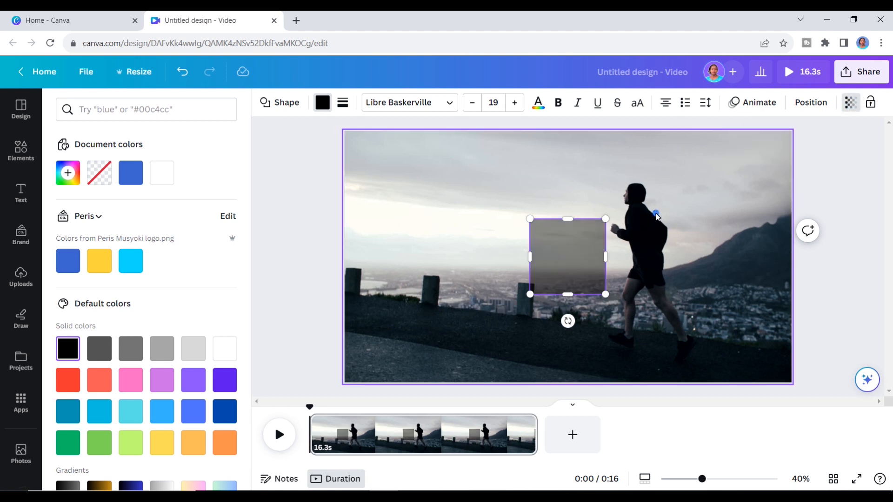
Step: Enlarge the black square to cover the whole runner page and set its transparency to 36
click(608, 224)
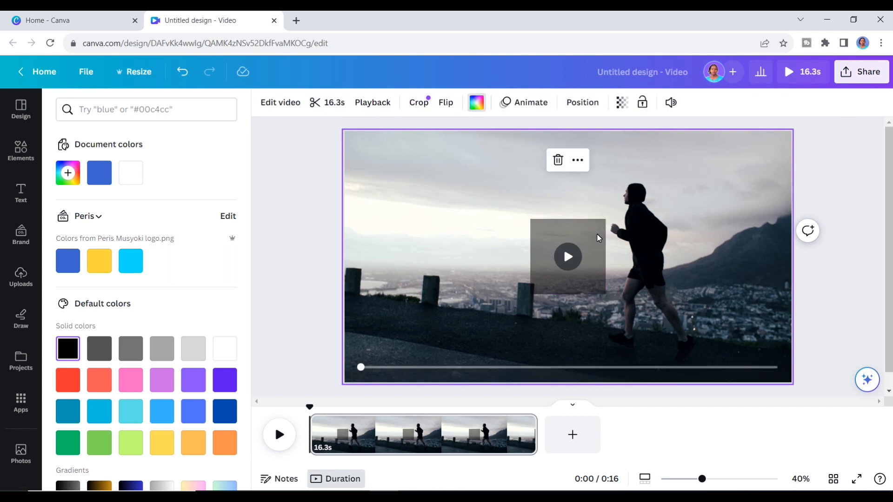
click(604, 225)
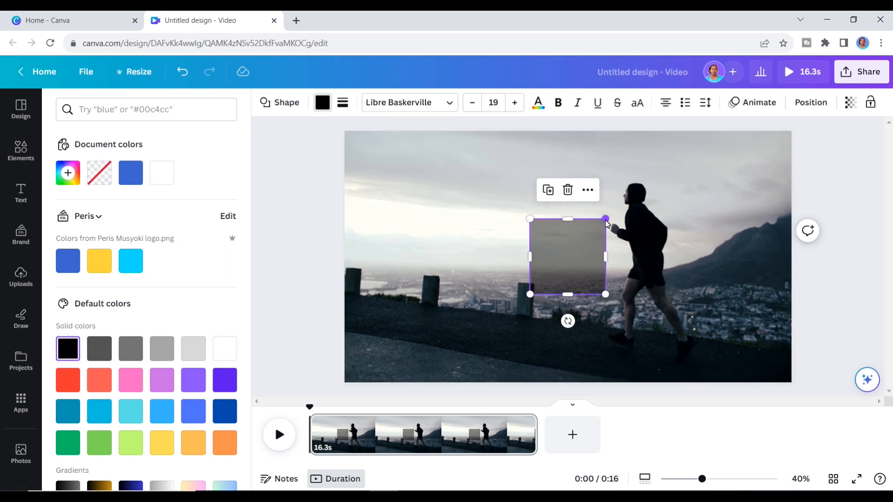
drag(606, 219, 779, 154)
click(850, 102)
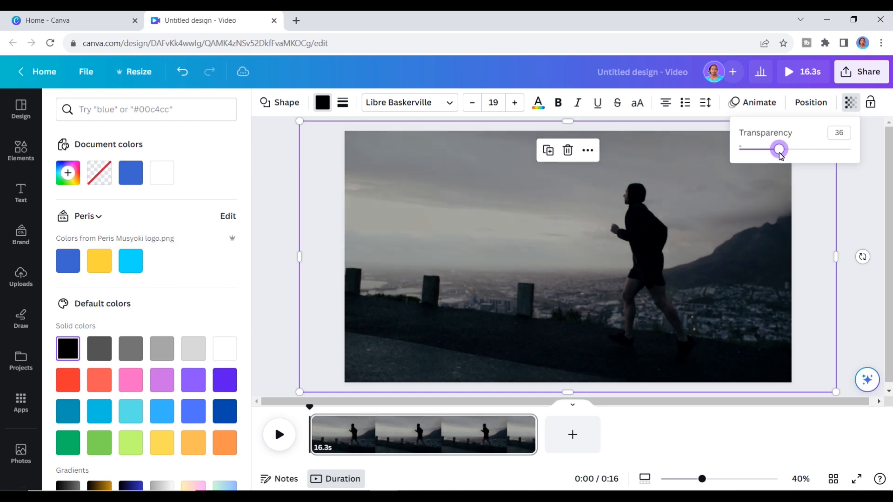
click(854, 318)
click(826, 266)
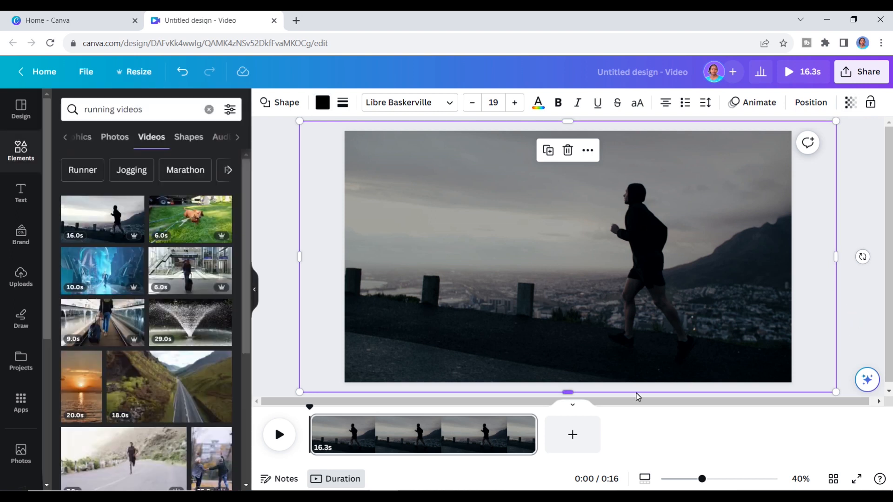
Step: Add the 6-second clip of the man overlooking the city from the "running videos" results as the second page
scroll(189, 292, down, 5)
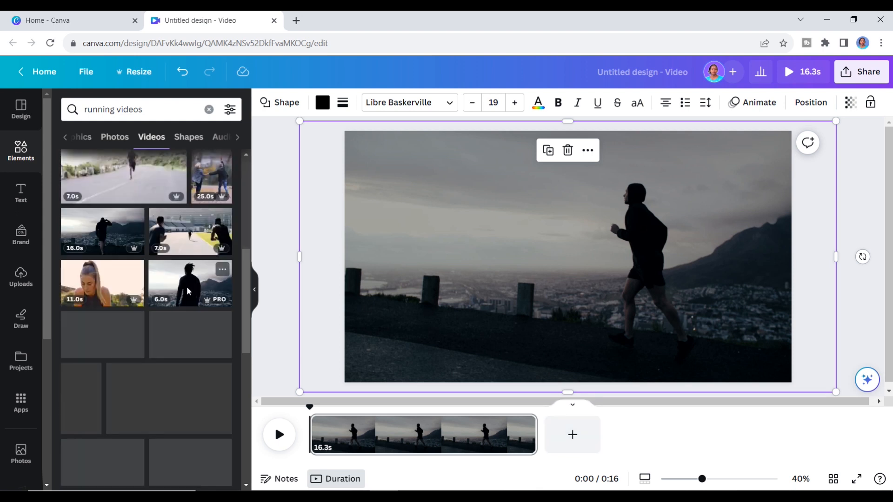
drag(186, 288, 589, 437)
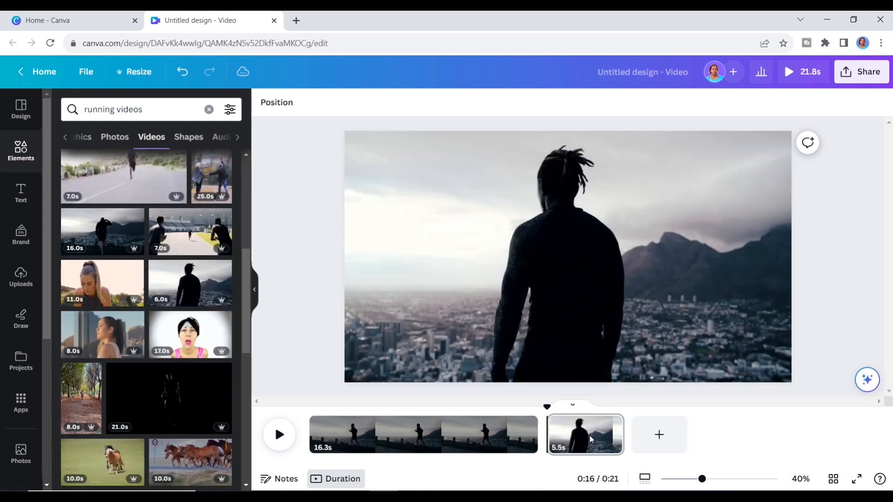
Step: Darken the second page with a black square at transparency 34, enlarged to cover the whole page
click(463, 253)
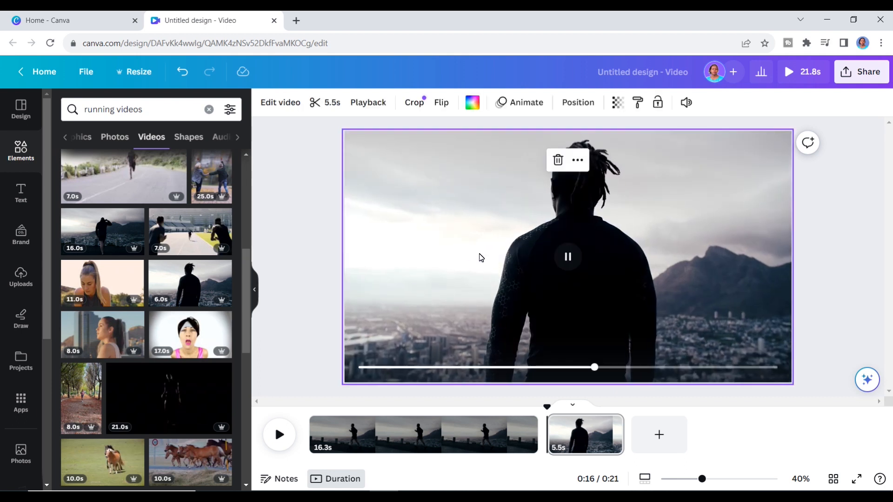
key(r)
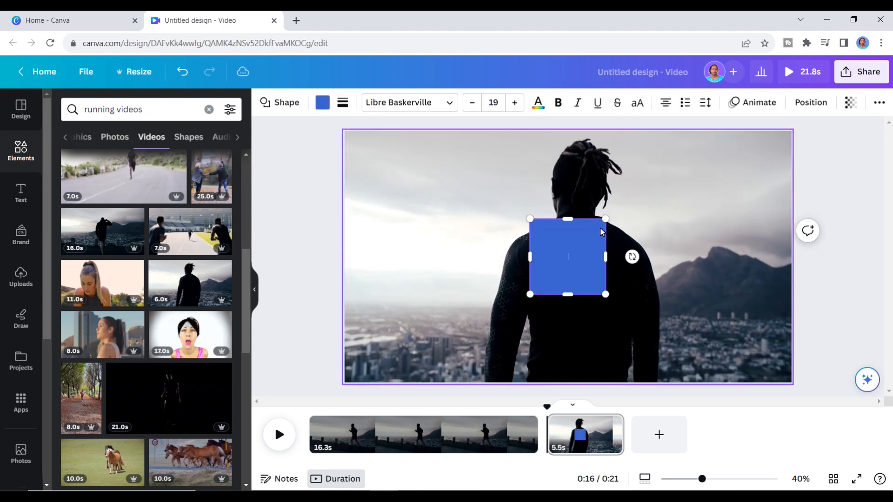
click(321, 105)
click(130, 172)
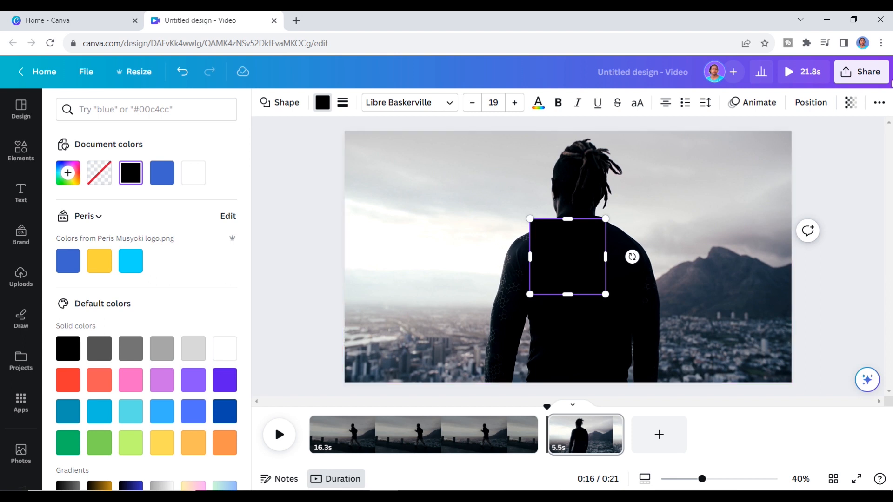
click(851, 102)
click(777, 149)
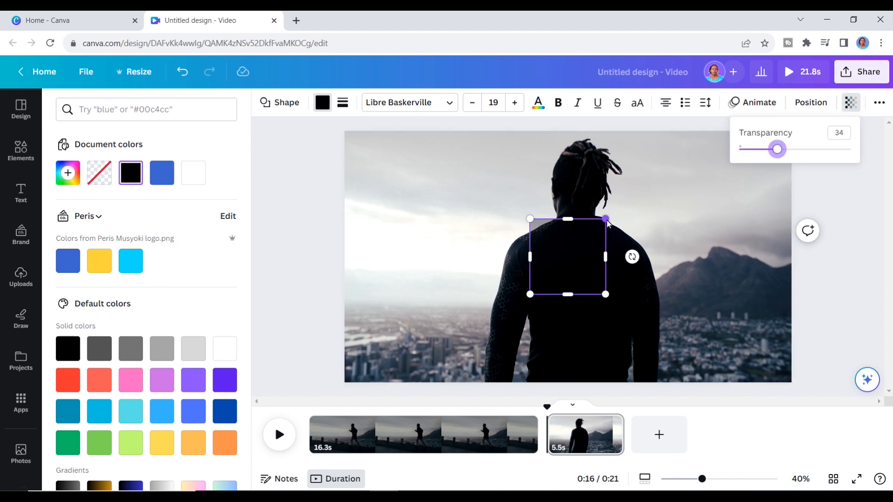
click(775, 164)
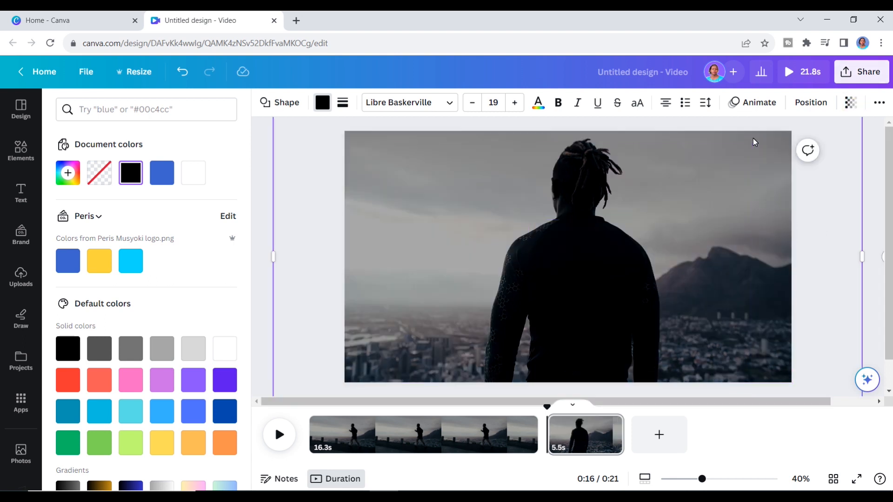
Step: Add a third page with the 16-second "Running" clip of legs running on the grassy mountainside
click(659, 434)
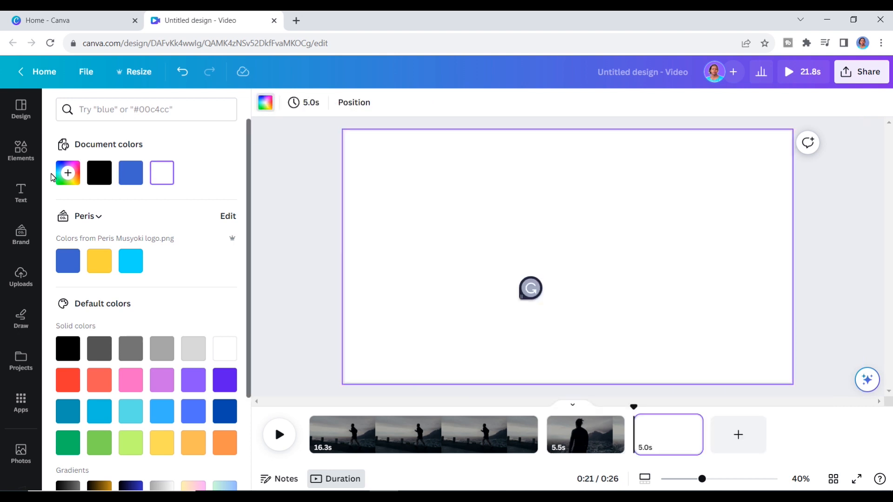
click(20, 151)
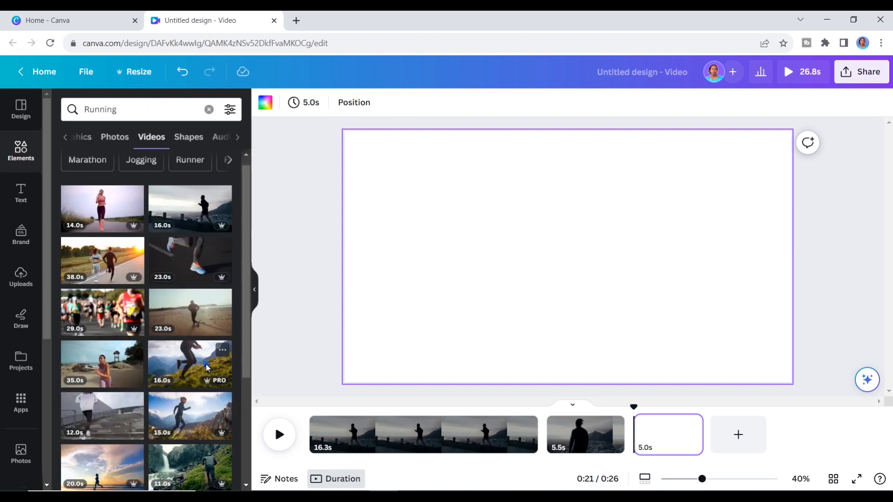
drag(207, 368, 663, 434)
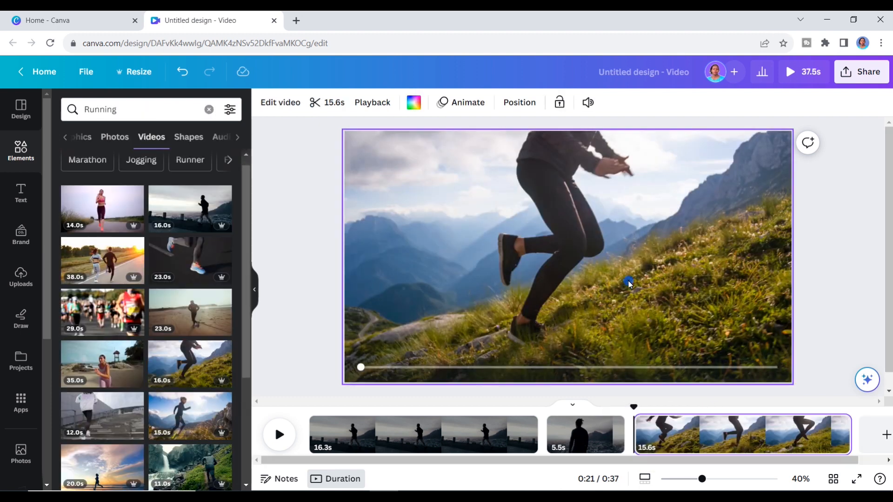
Step: Cover the third page with a black, semi-transparent square that spans the whole clip
key(r)
click(322, 102)
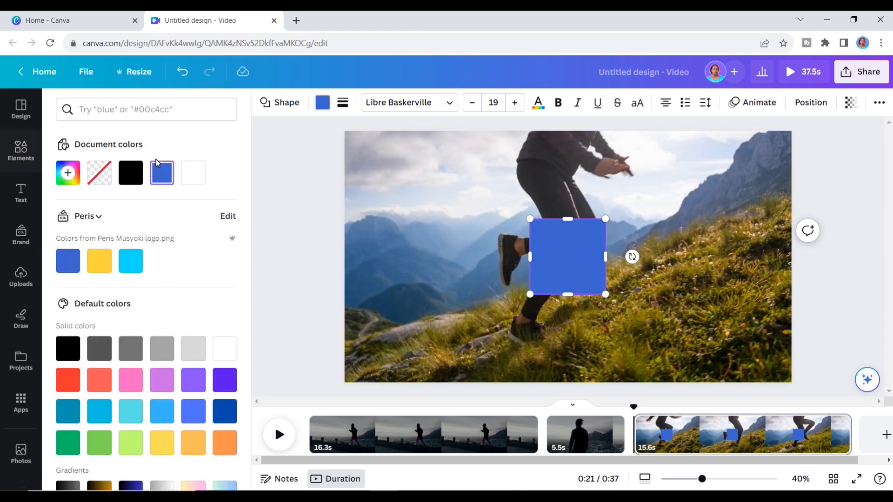
click(131, 172)
click(850, 102)
drag(777, 149, 793, 148)
drag(604, 219, 843, 97)
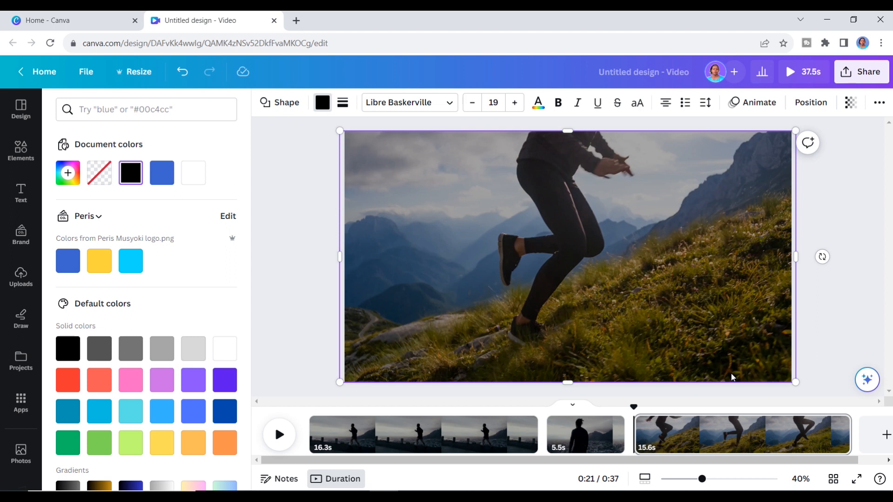
Step: Upload the ElevenLabs voiceover and "No.4 Piano Journey" files from the Faceless YT folder and show the uploaded audio
click(18, 285)
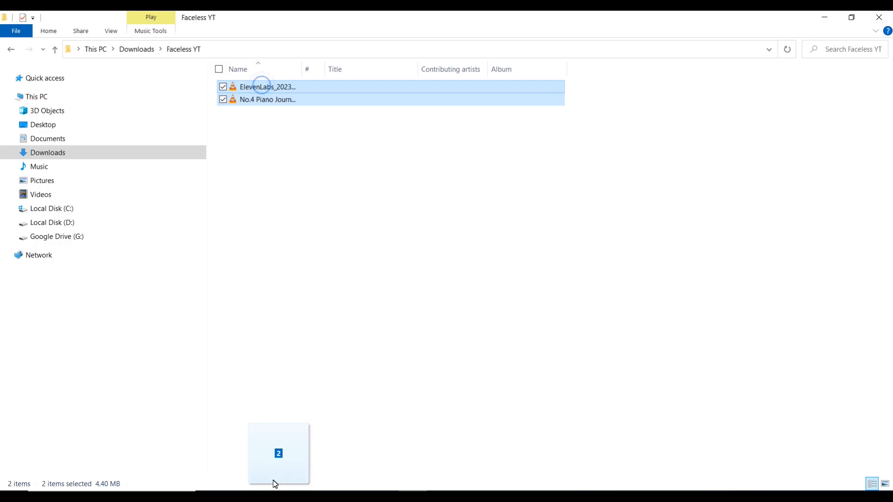
drag(279, 465, 114, 349)
click(212, 193)
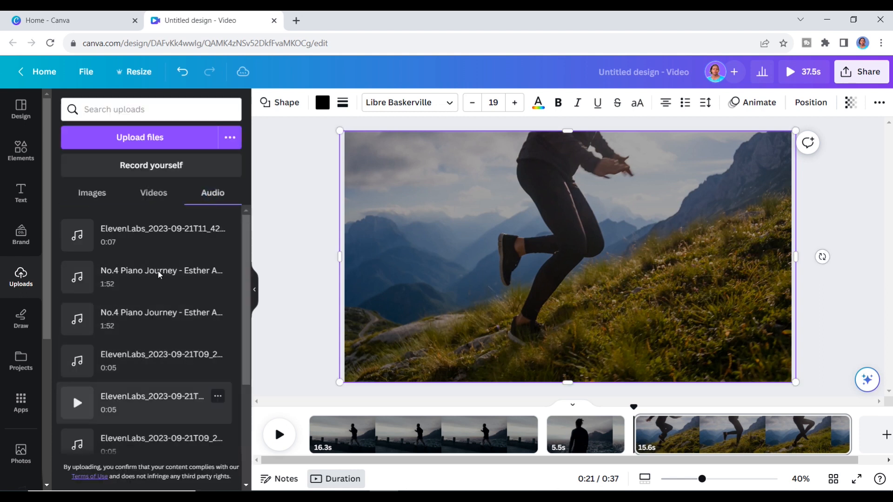
Step: Add the 7-second ElevenLabs voiceover to the start of the timeline and select its track
drag(159, 241, 379, 349)
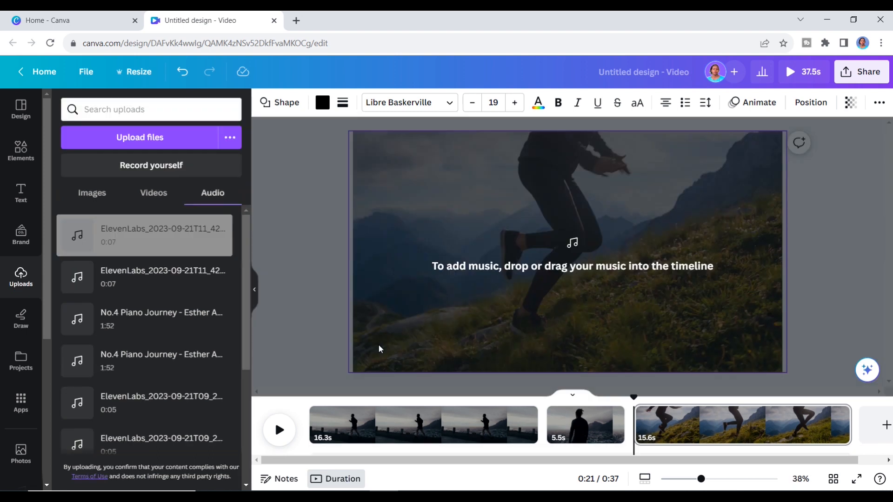
mouse_move(379, 348)
mouse_down()
mouse_move(390, 345)
mouse_move(379, 346)
mouse_up()
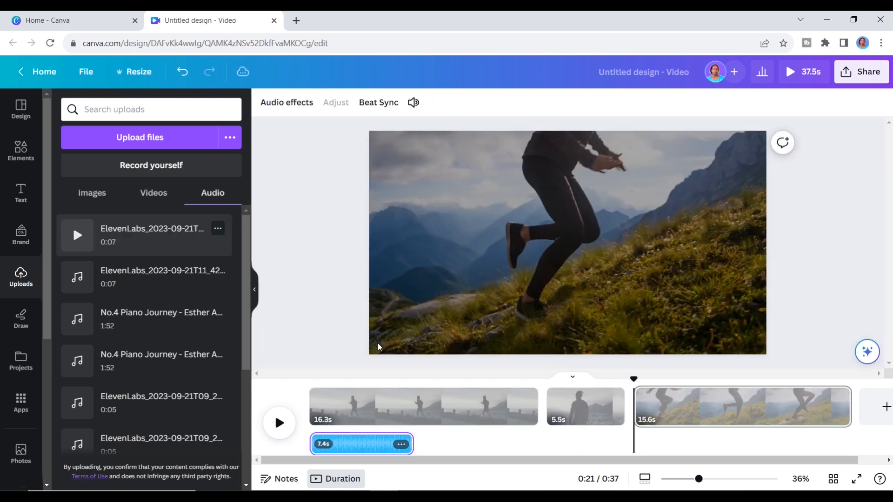
click(385, 435)
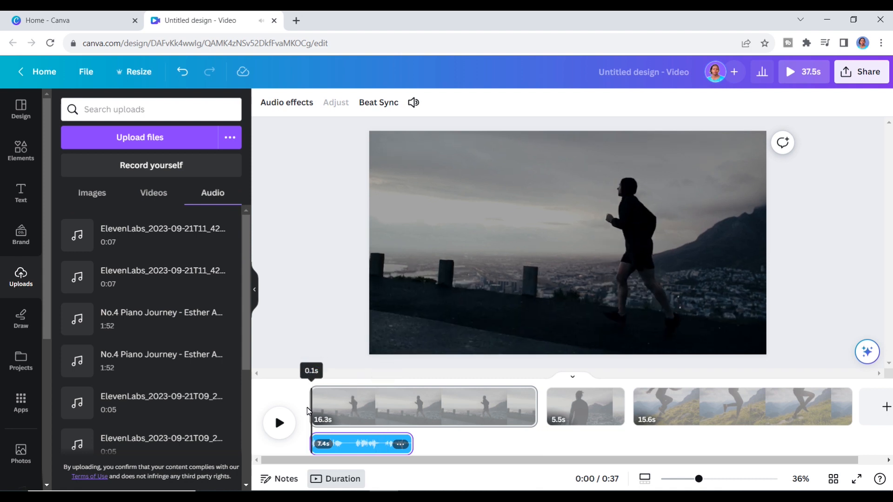
Step: Split the voiceover track and the runner page at about 2.5 seconds, deleting the stray blue circle from the page
click(344, 407)
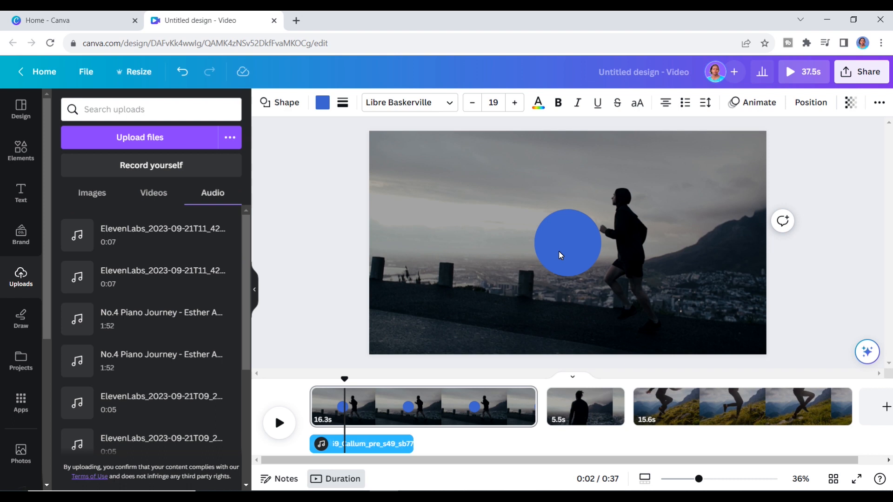
key(Delete)
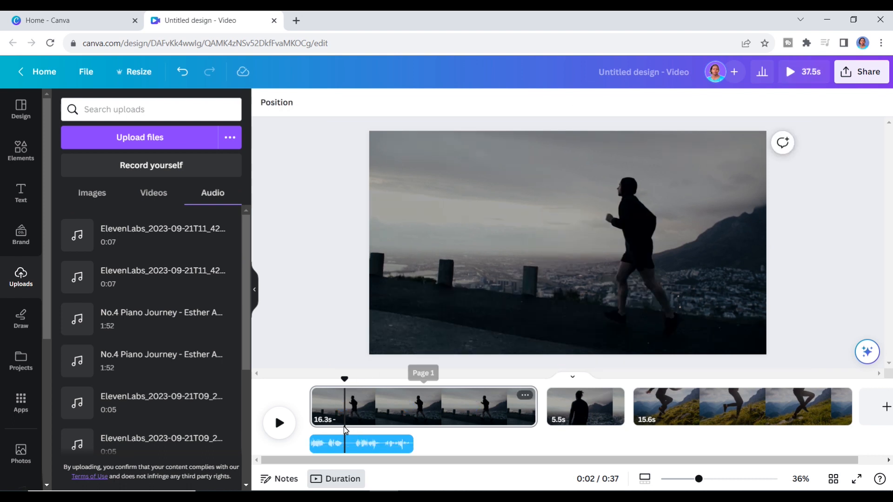
right_click(347, 441)
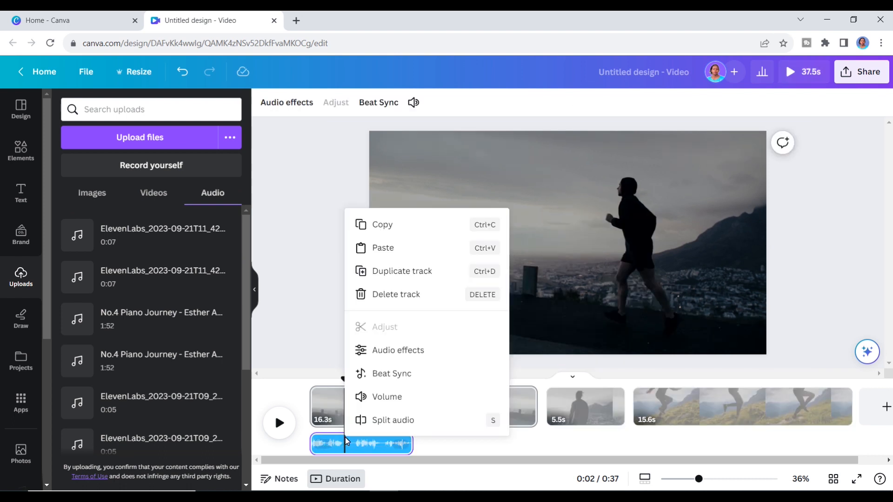
click(384, 420)
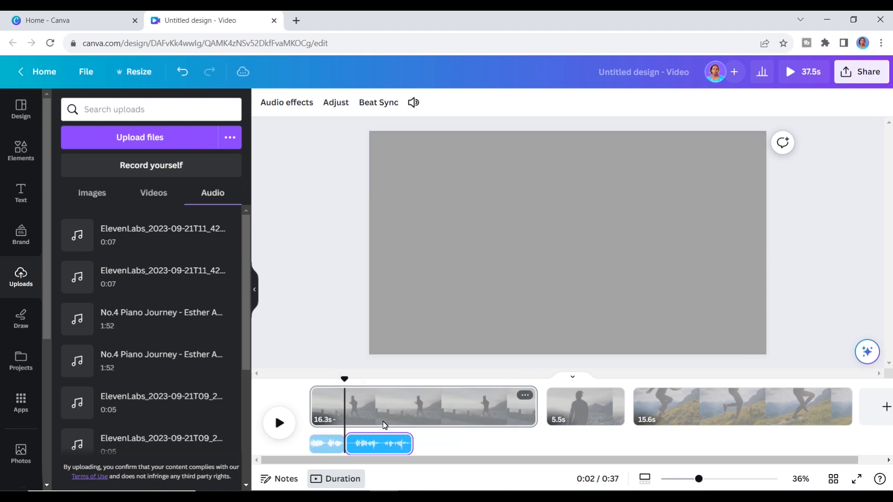
right_click(348, 415)
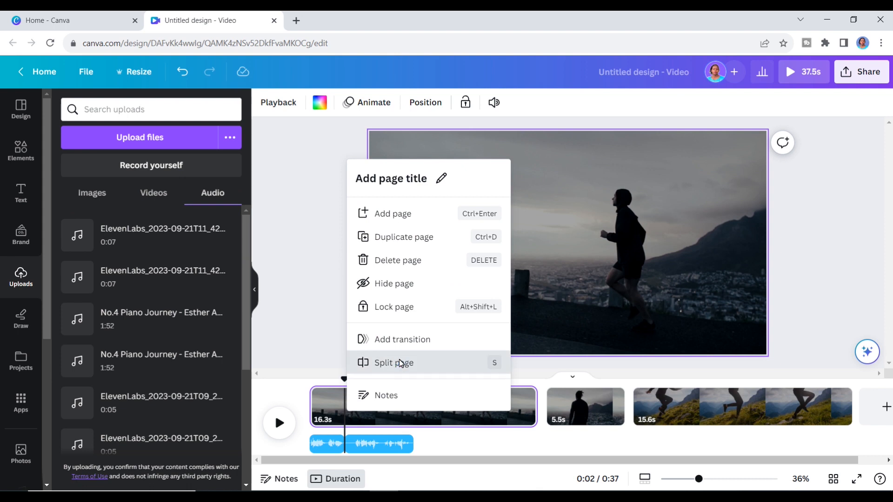
click(401, 364)
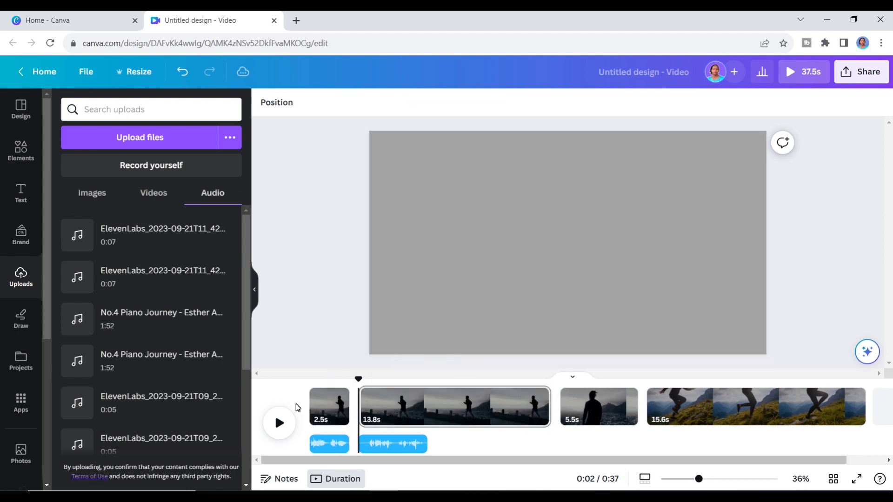
Step: Play the runner clip past the split to check it against the voiceover, and delete its leftover 13.8-second page
click(278, 423)
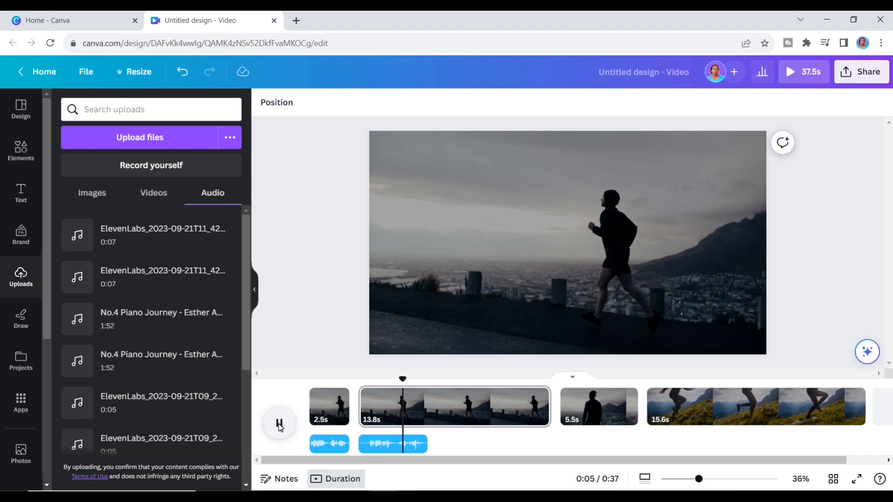
click(279, 424)
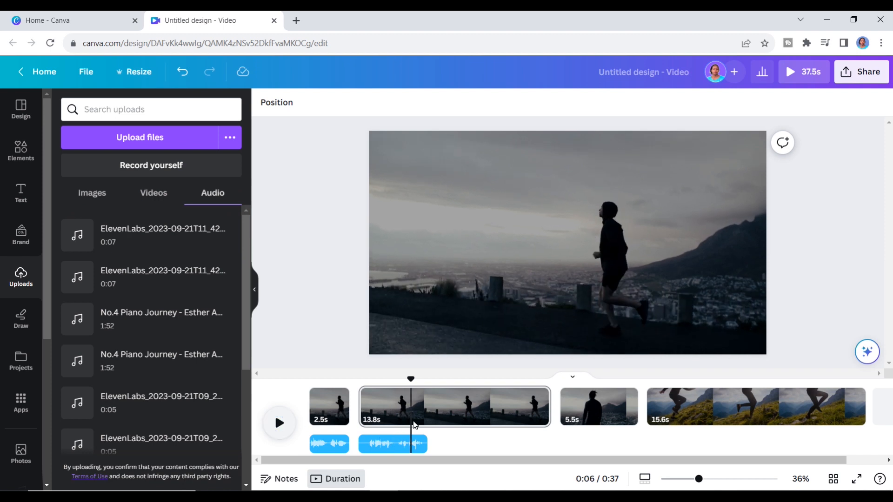
click(443, 413)
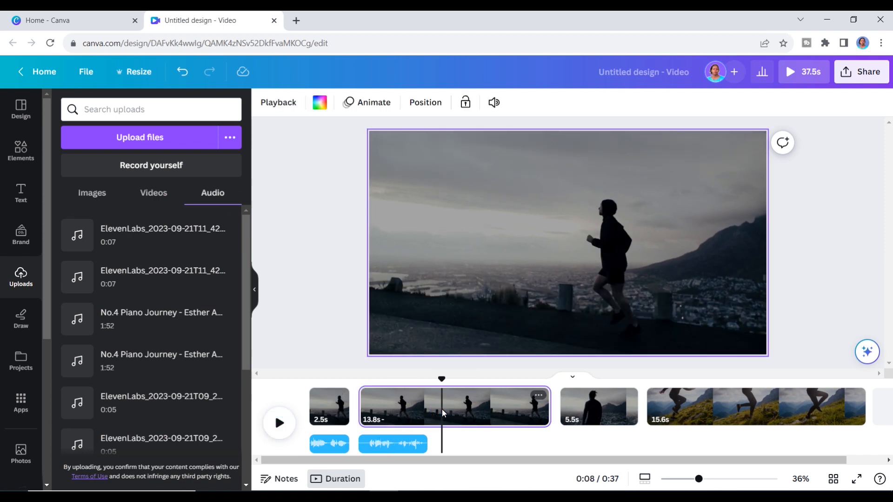
key(Delete)
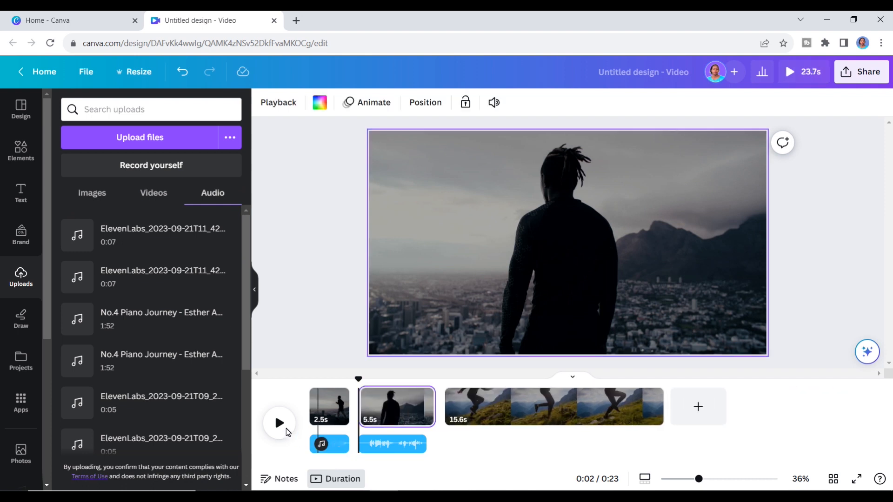
Step: Play back the timeline and the ElevenLabs voiceover to find where the second spoken phrase ends
click(285, 427)
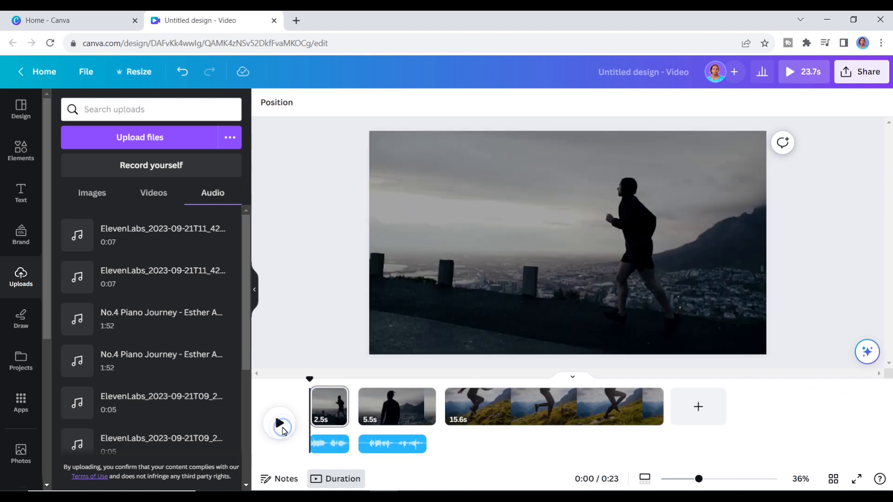
click(76, 235)
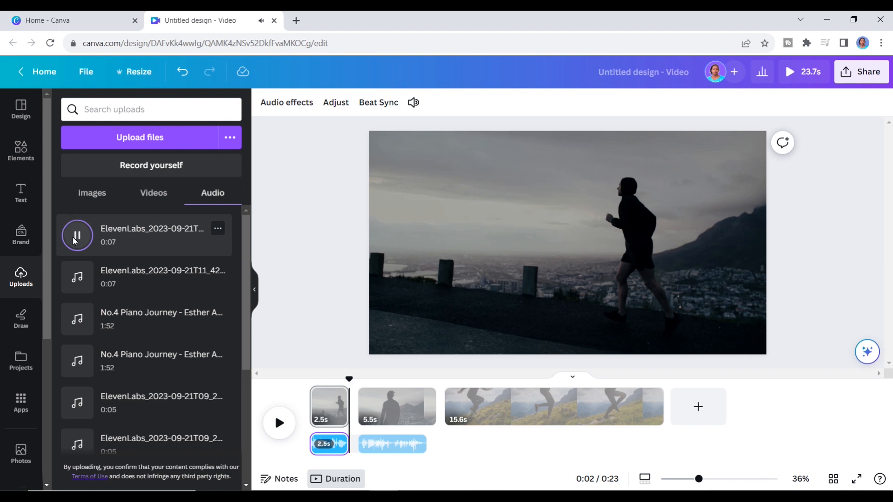
click(280, 423)
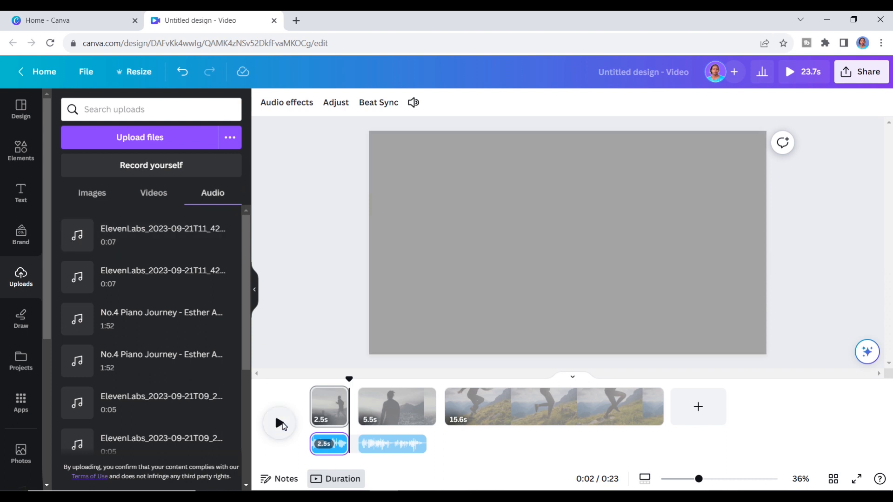
click(281, 423)
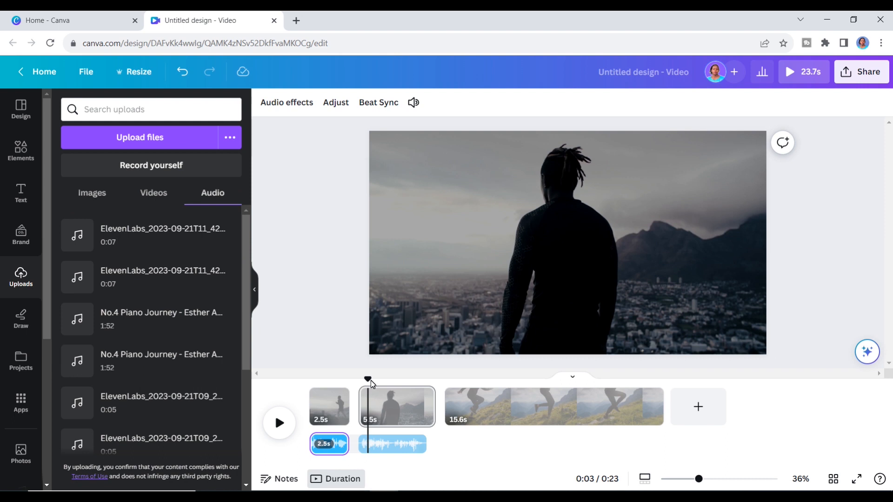
Step: Split the second voiceover segment where its phrase ends, leaving a final audio piece of 2.5 seconds
click(383, 386)
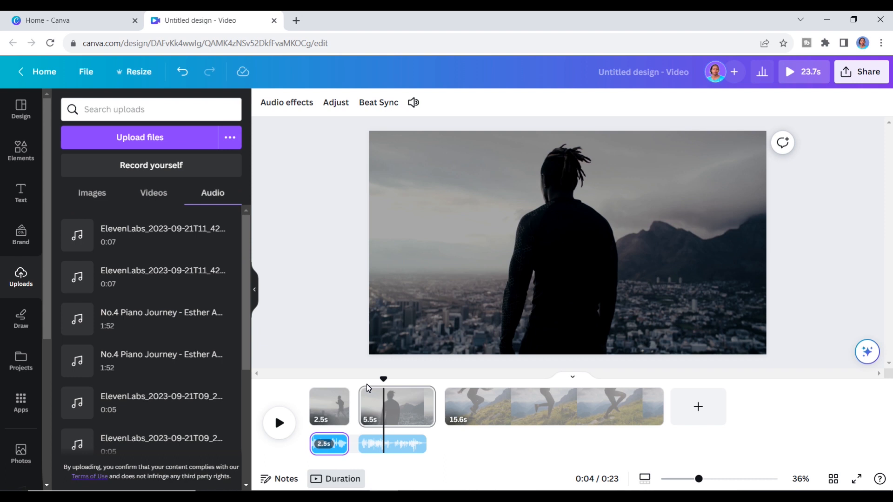
click(391, 444)
right_click(392, 444)
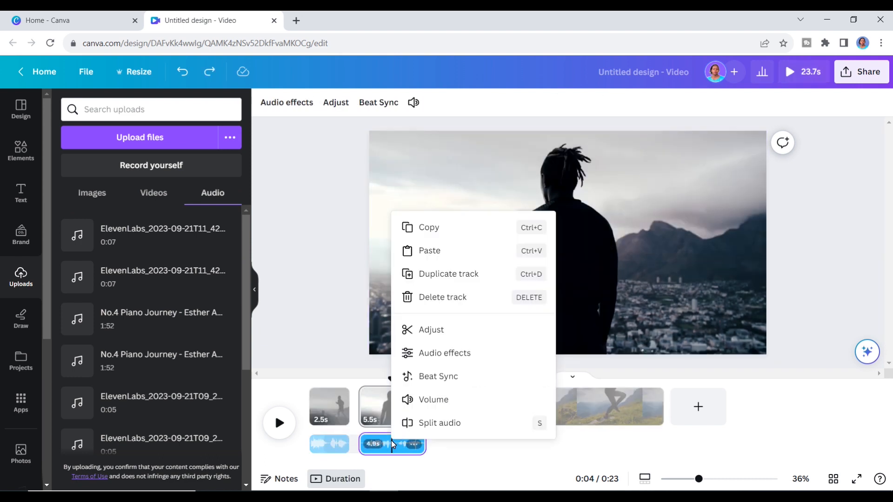
click(428, 423)
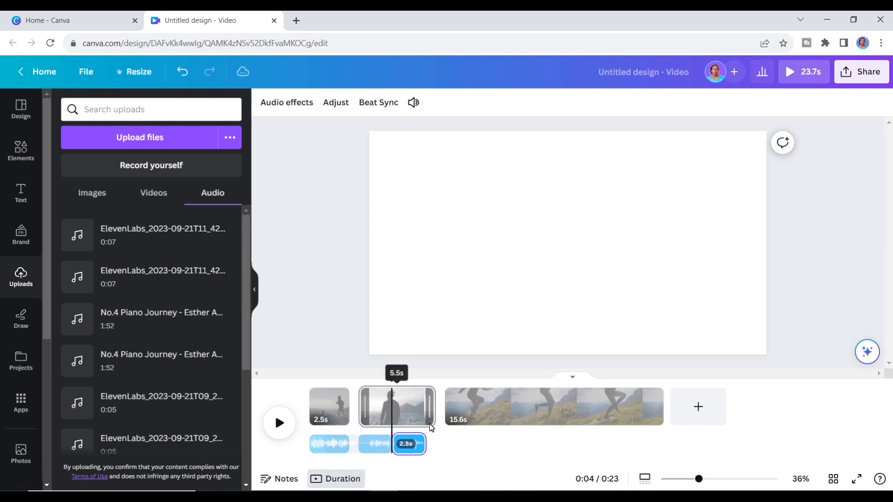
Step: Split the page of the standing man at the voiceover cut and delete its 3.1-second remainder
right_click(392, 415)
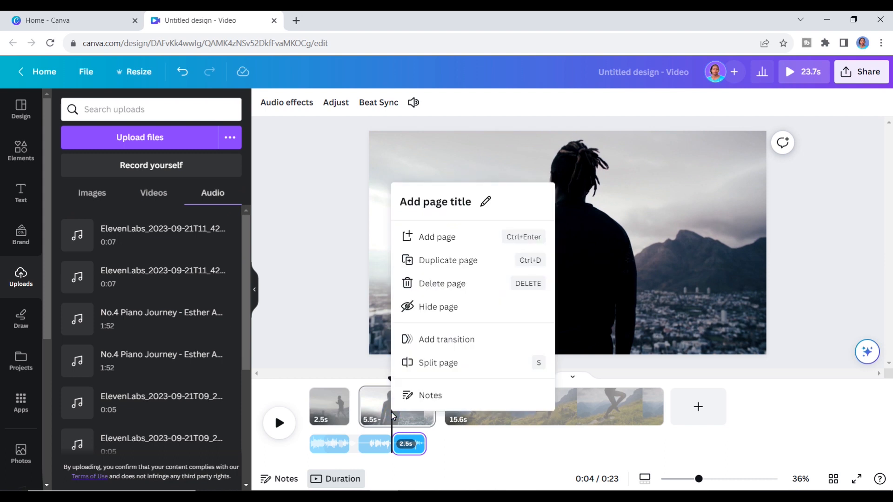
click(434, 363)
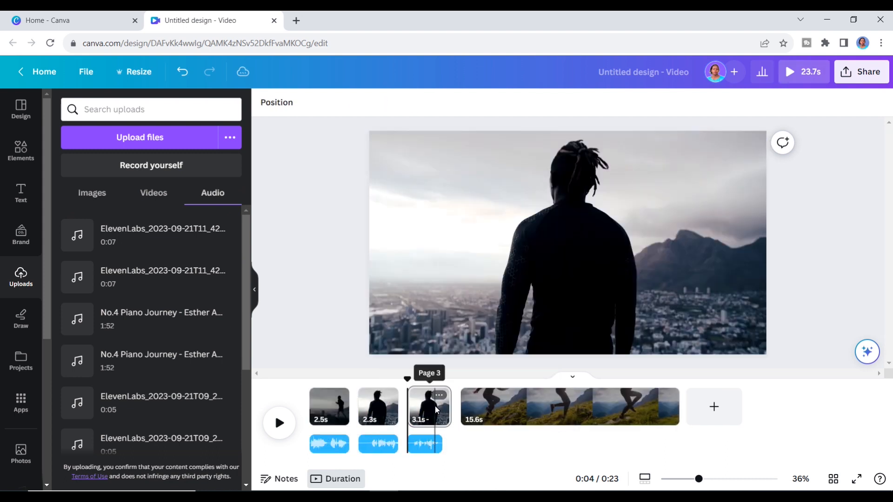
click(440, 409)
key(Delete)
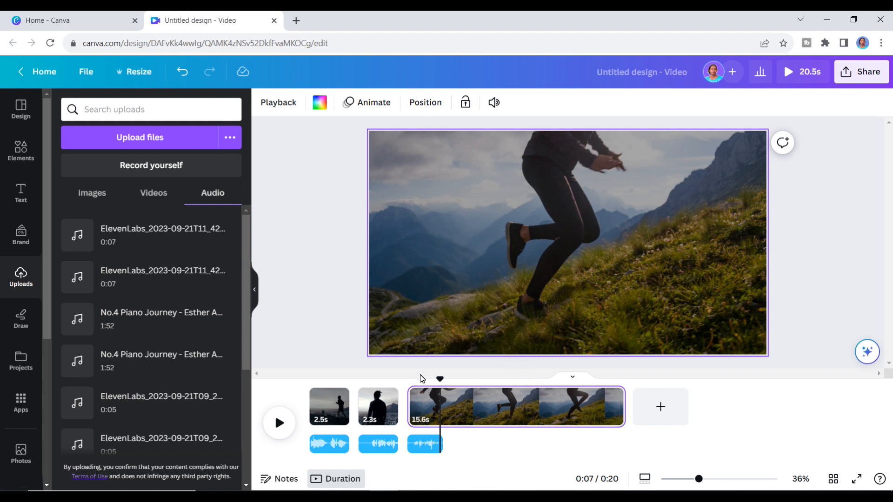
Step: Add the "No.4 Piano Journey" track beneath the voiceover as background music and lower its volume
click(118, 318)
drag(476, 325, 467, 287)
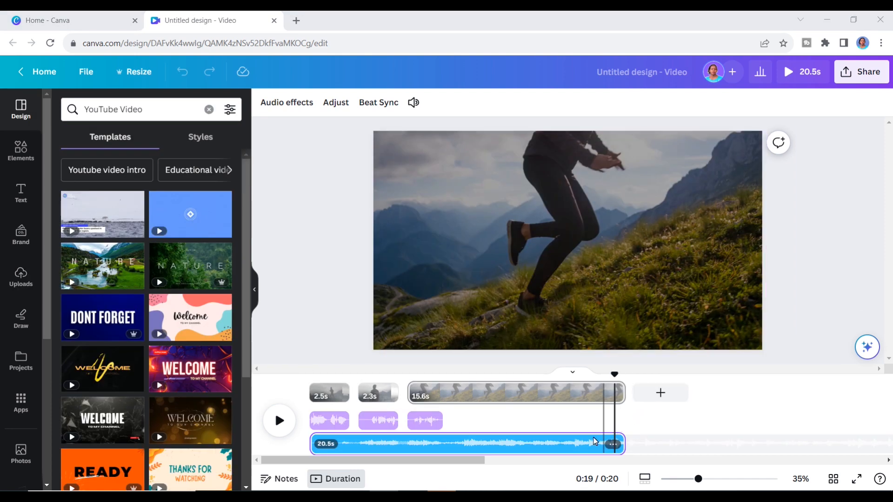
right_click(580, 446)
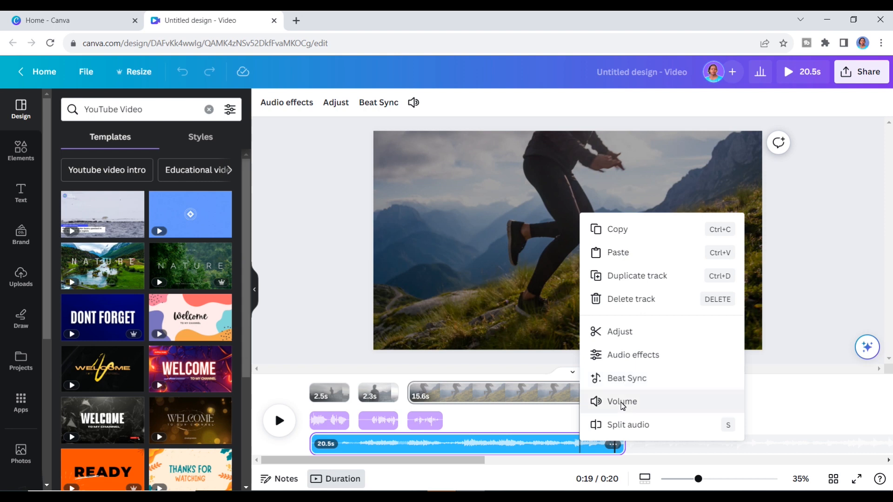
click(622, 403)
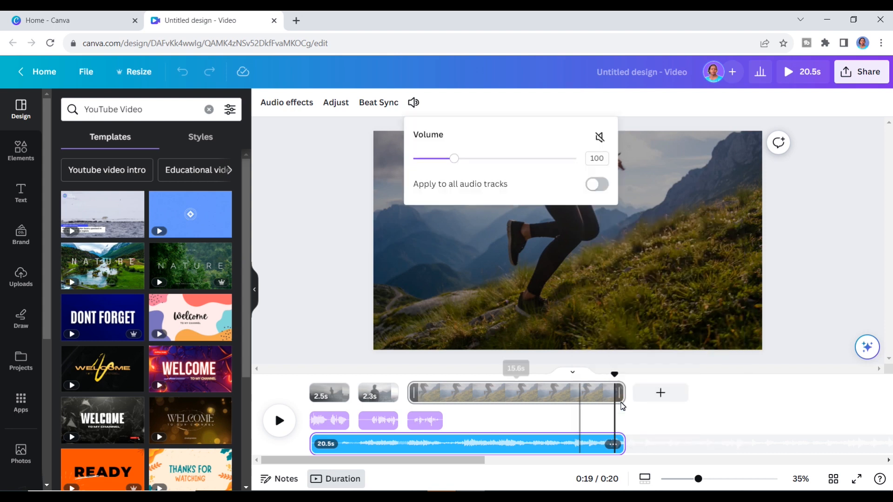
drag(454, 158, 434, 159)
click(484, 279)
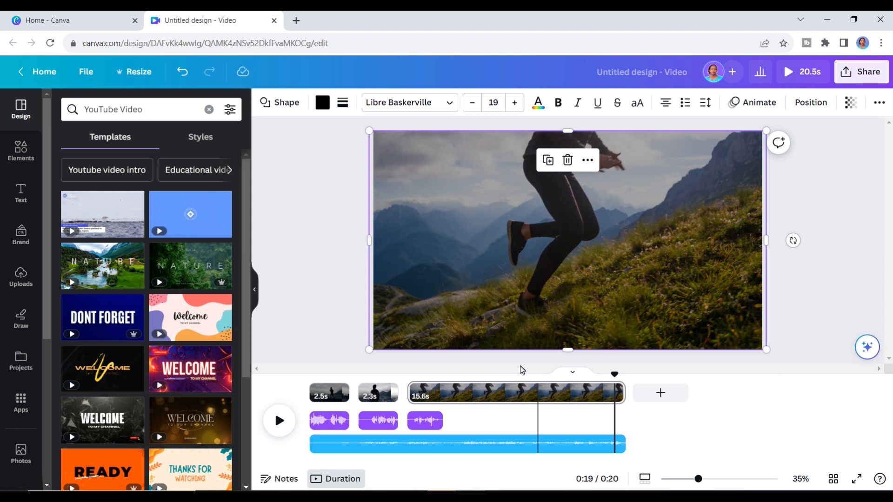
Step: Play the video through to the end of the voiceover and trim the last page to 3.5 seconds
click(281, 419)
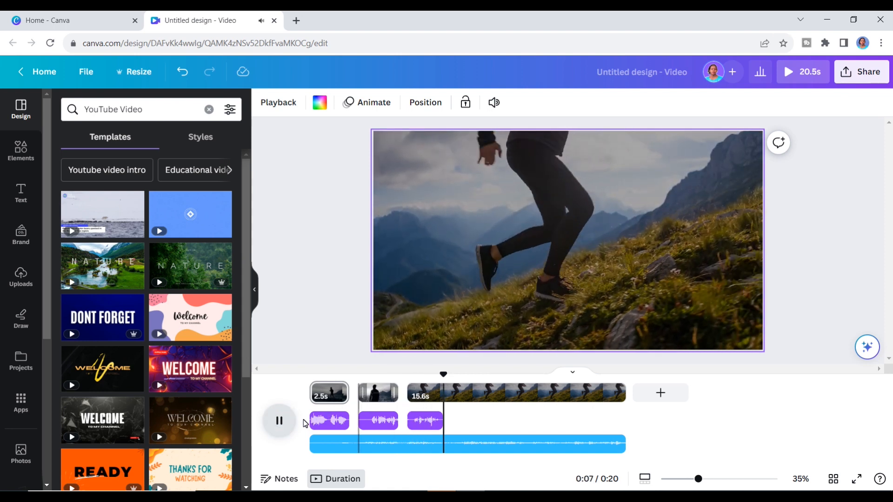
click(599, 398)
drag(532, 411, 451, 407)
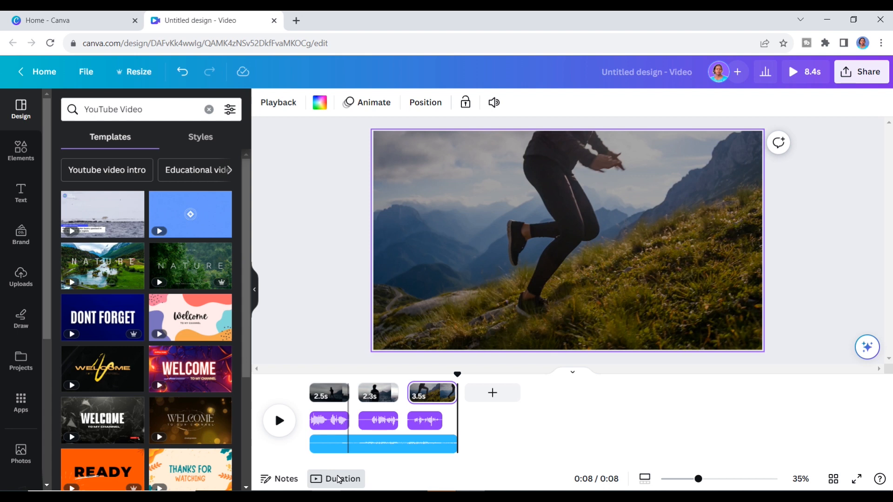
Step: Apply a 0.5-second Match & Move transition between all pages and play the result
mouse_move(353, 393)
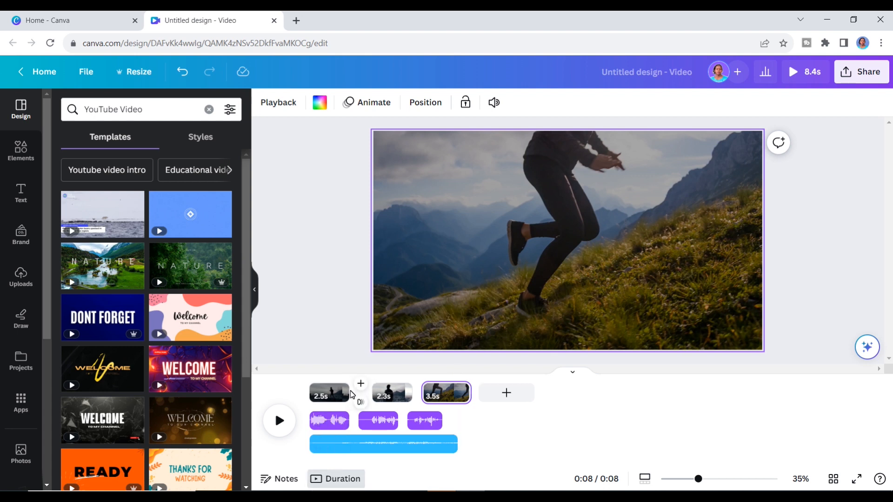
click(361, 402)
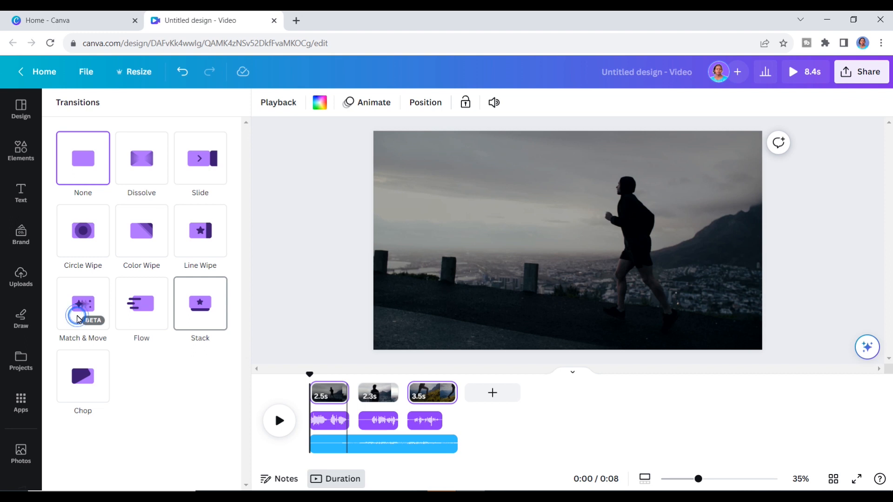
click(77, 318)
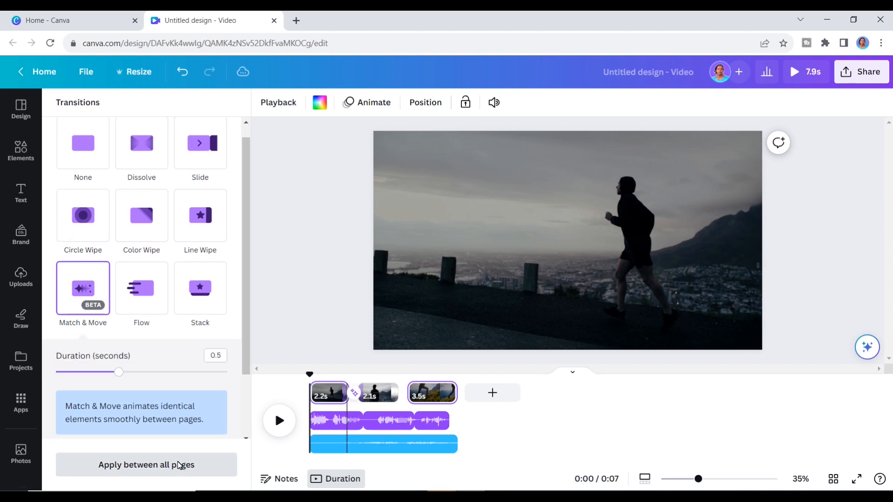
click(177, 464)
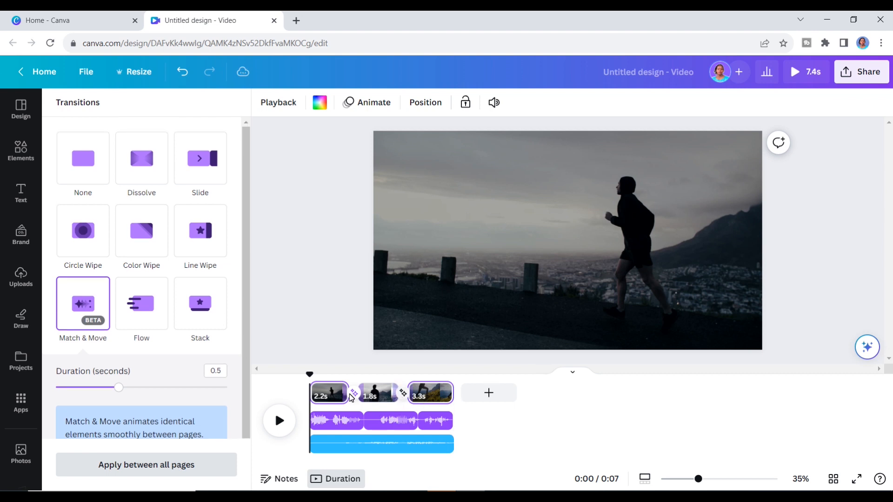
click(279, 422)
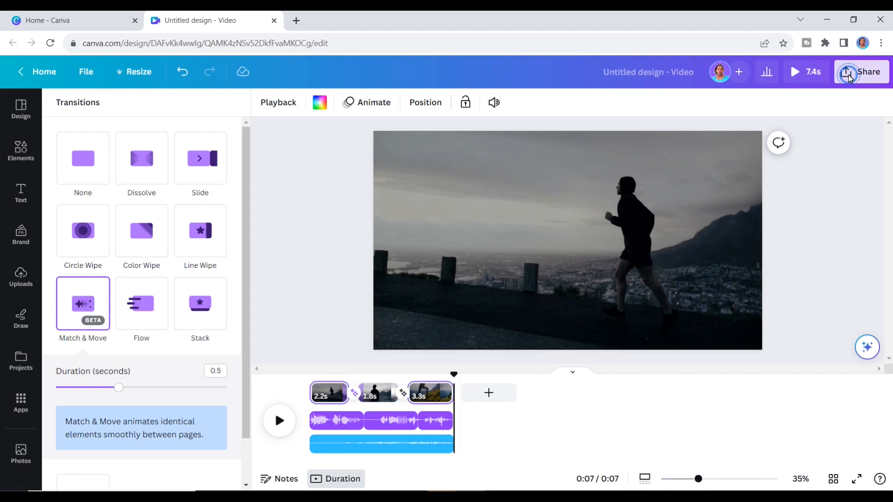
Step: Download all three pages as a 1080p MP4 Video and replay the exported file from the start in VLC media player
click(855, 72)
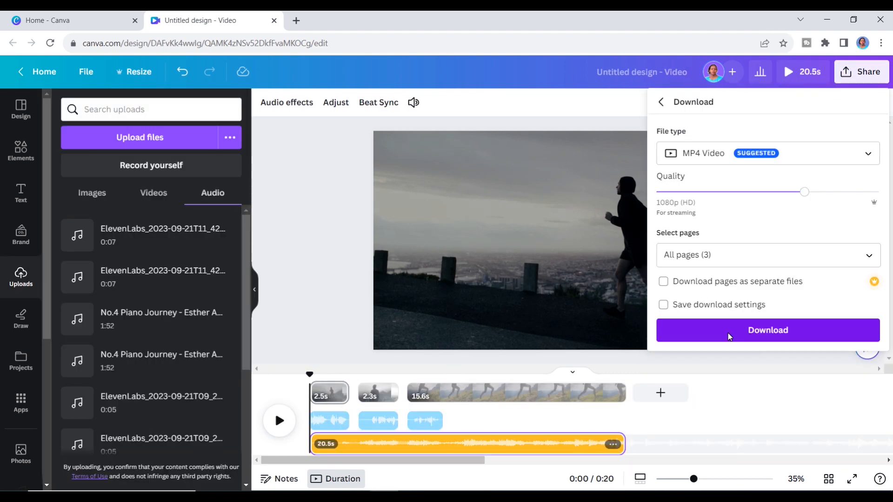
click(729, 334)
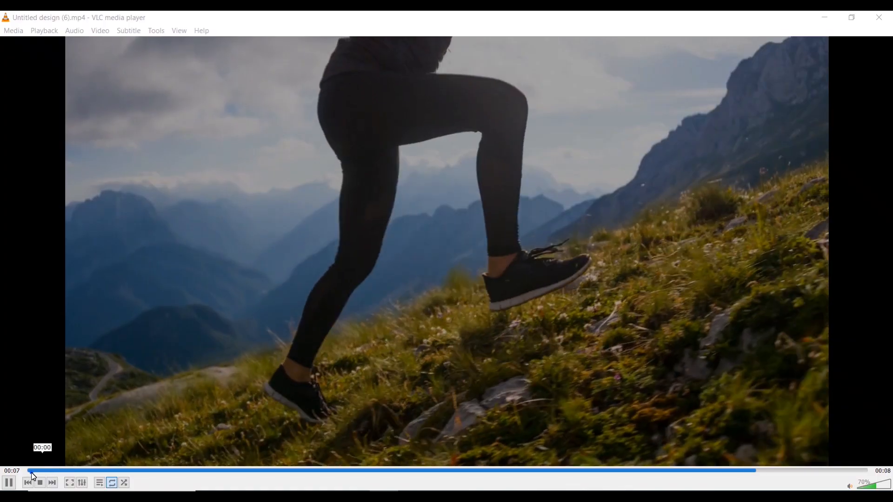
click(32, 470)
click(30, 465)
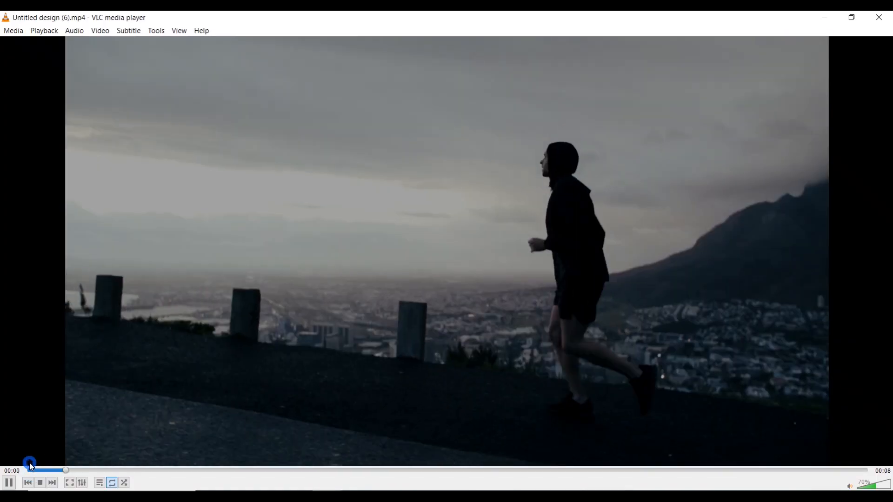
click(11, 480)
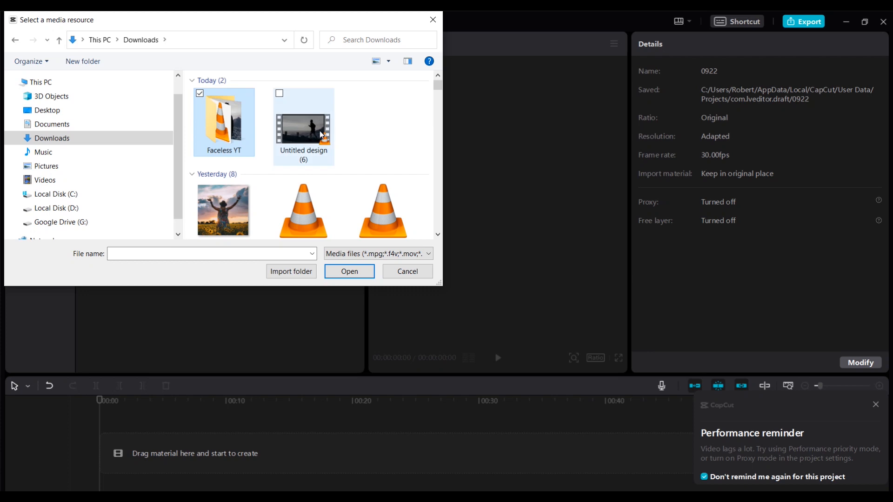
Step: Import "Untitled design (6)" from the Downloads folder into CapCut and place it at the start of the timeline
double_click(324, 134)
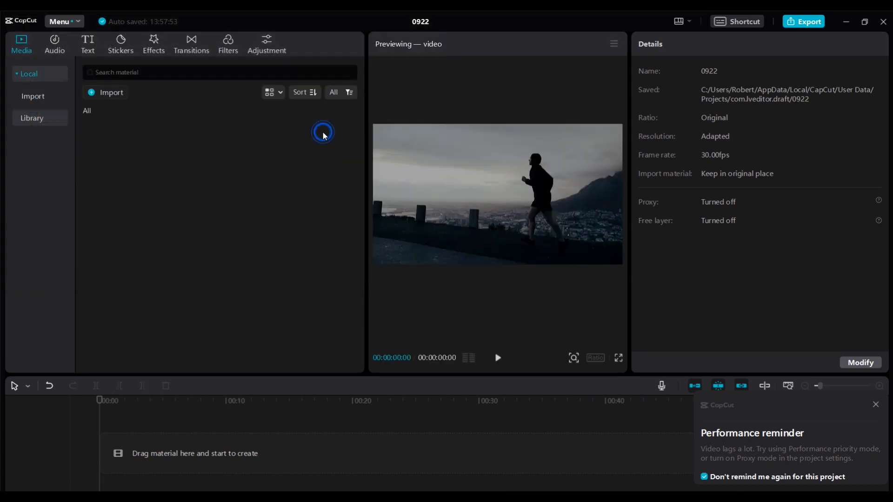
mouse_move(127, 148)
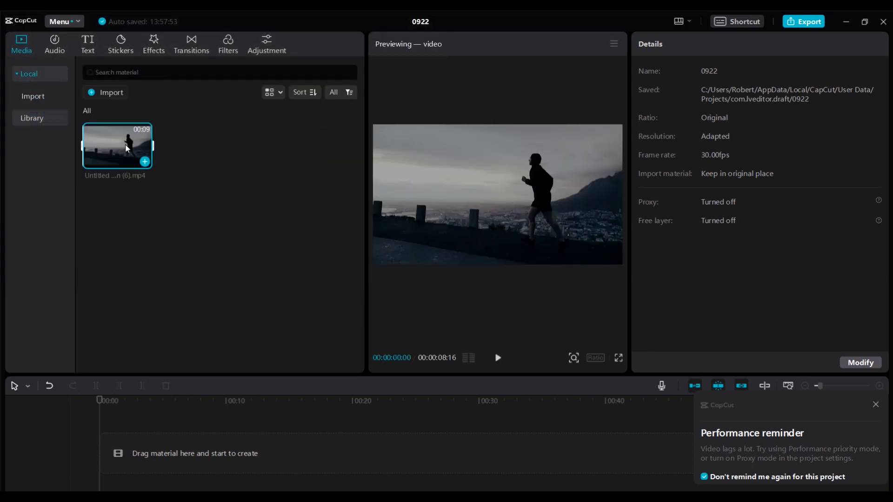
drag(127, 147, 102, 461)
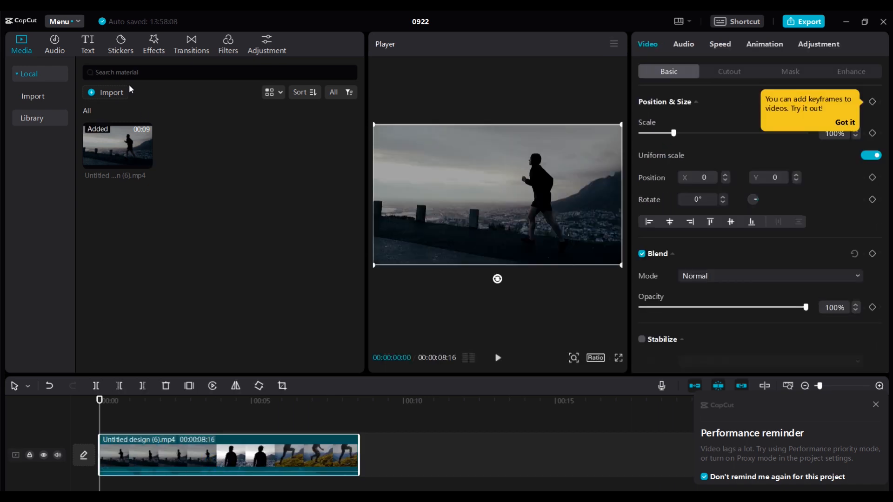
Step: Generate English auto captions for the video and move the playhead to 00:00:00:28 within the first caption
click(88, 44)
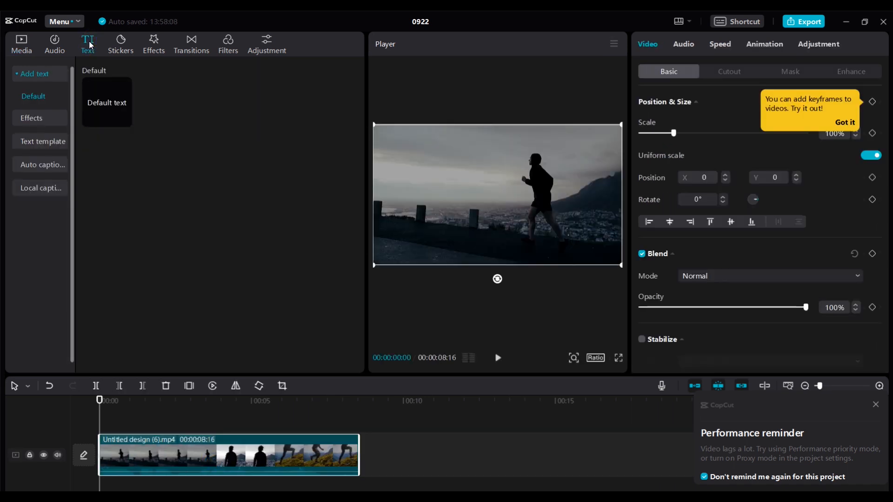
click(45, 168)
click(216, 277)
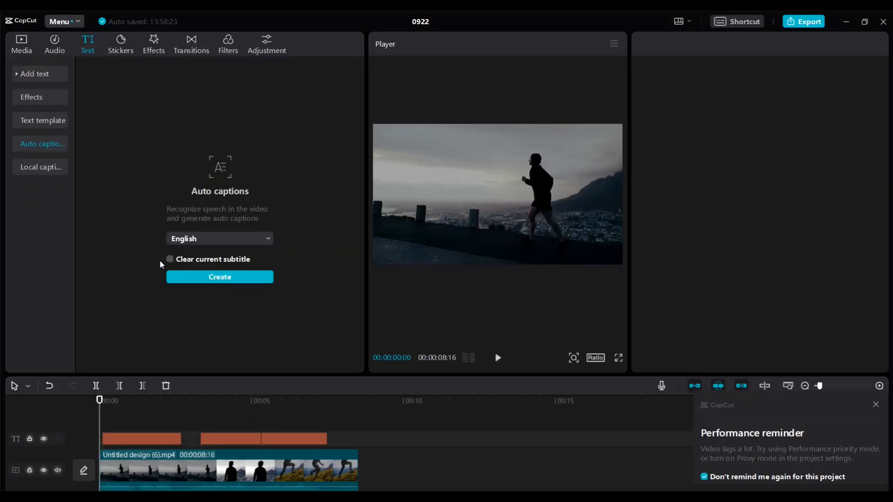
drag(114, 398, 128, 400)
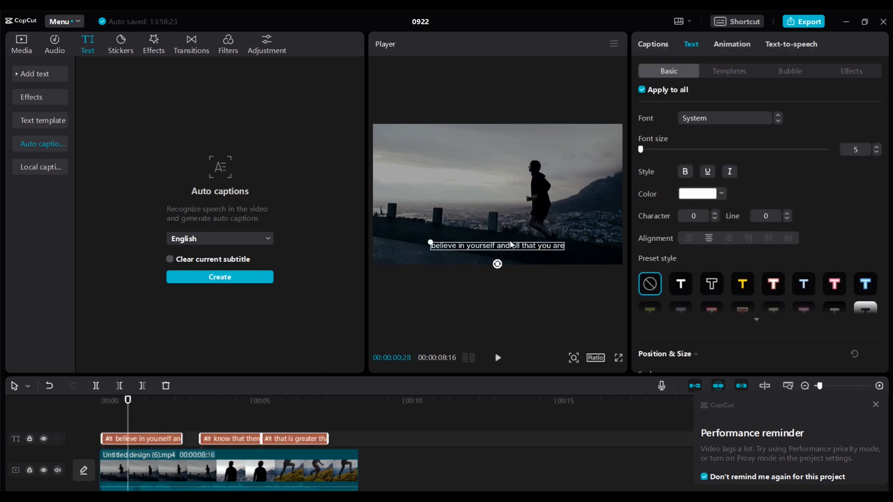
Step: Set the font of all captions to THEBOLDFONT 2022 and move the caption text higher in the frame, over the runner's legs
click(778, 121)
click(777, 121)
click(778, 121)
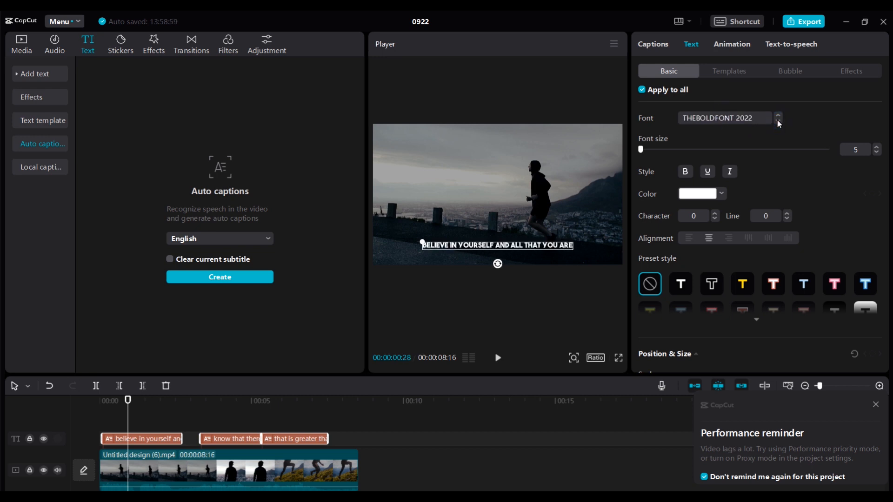
mouse_move(502, 231)
mouse_down()
mouse_move(498, 195)
mouse_move(500, 224)
mouse_up()
mouse_move(642, 150)
mouse_down()
mouse_move(655, 150)
mouse_move(640, 157)
mouse_up()
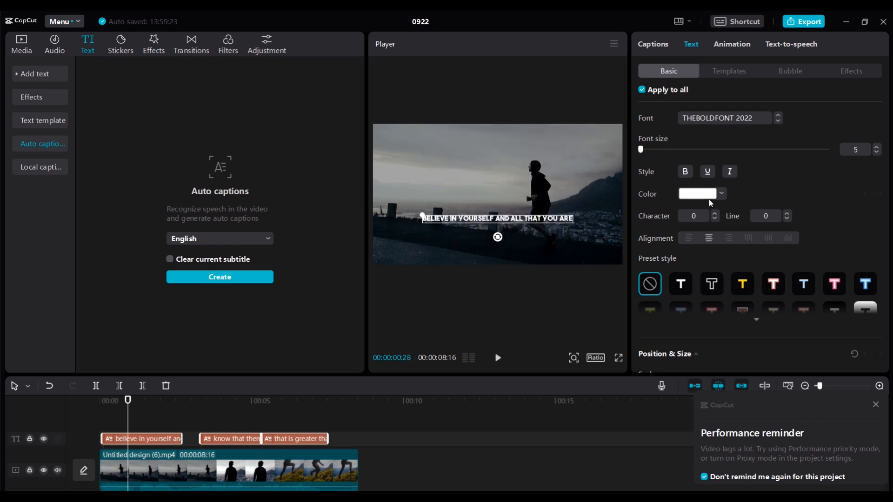
Step: Apply the solid white preset style to all captions and play the video from the start into the second caption
click(742, 284)
click(681, 284)
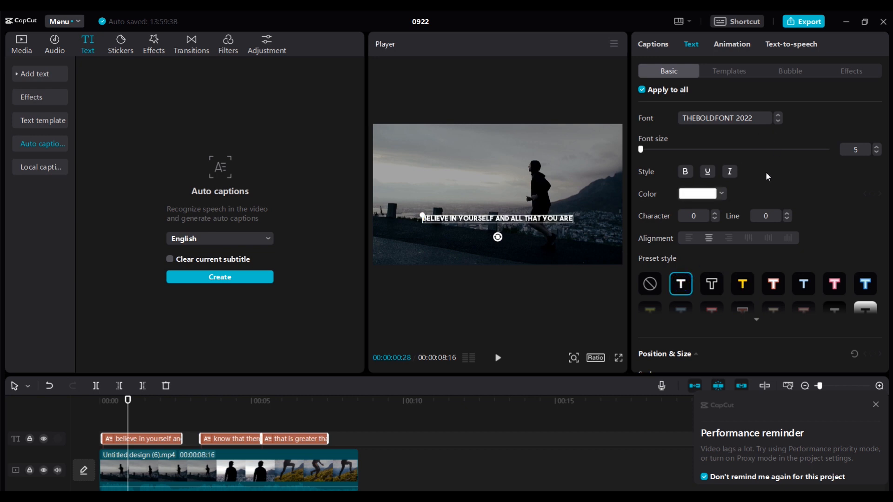
drag(128, 401, 84, 415)
click(498, 358)
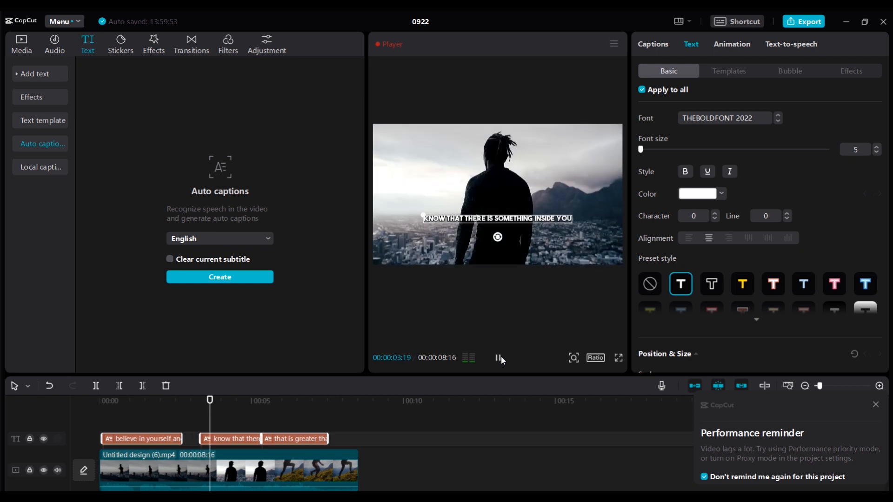
click(498, 357)
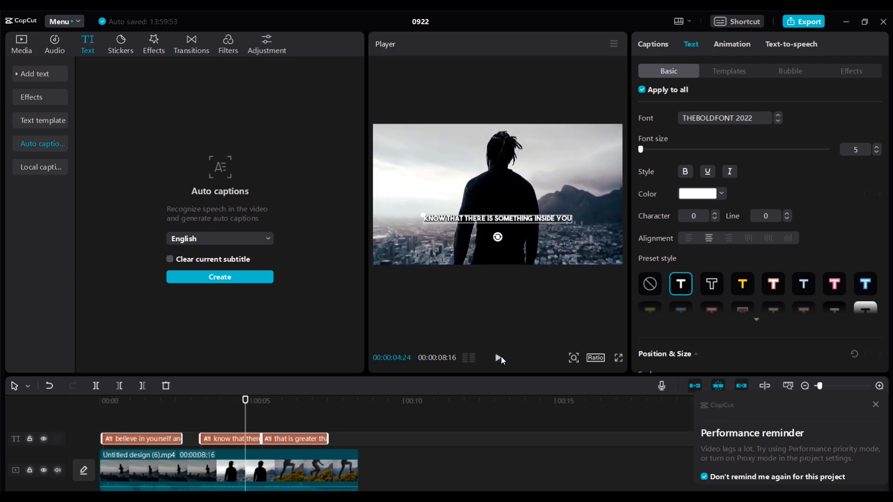
Step: Export the captioned project as 0922.mp4 and play the exported file from the start in VLC media player
click(801, 21)
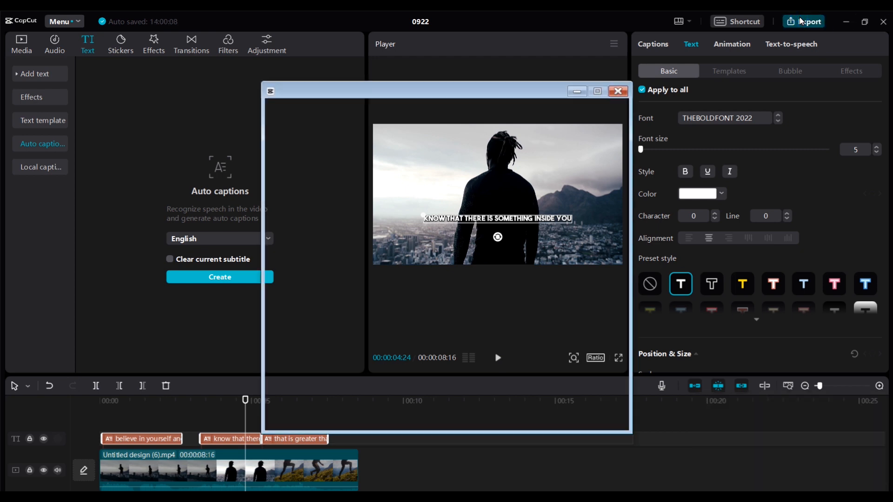
click(560, 430)
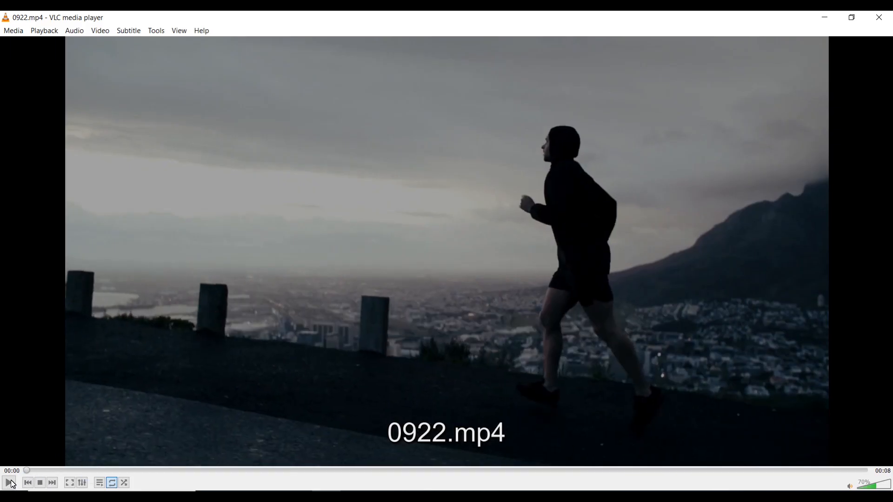
click(14, 485)
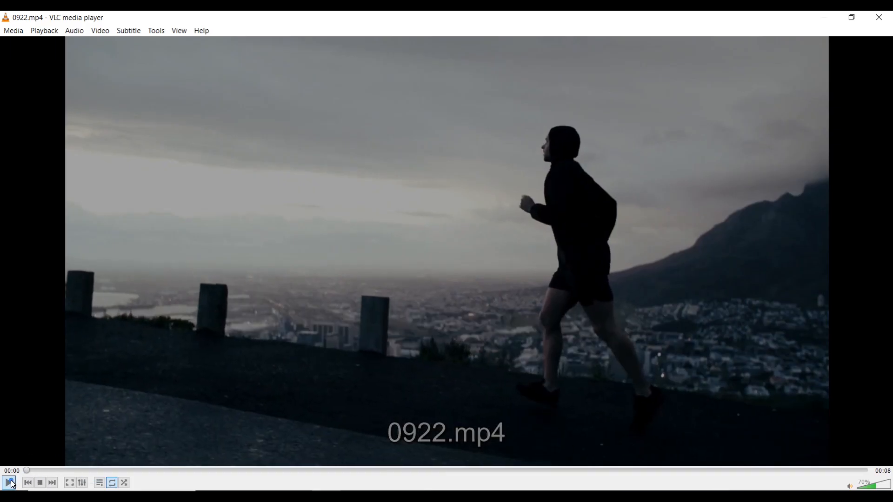